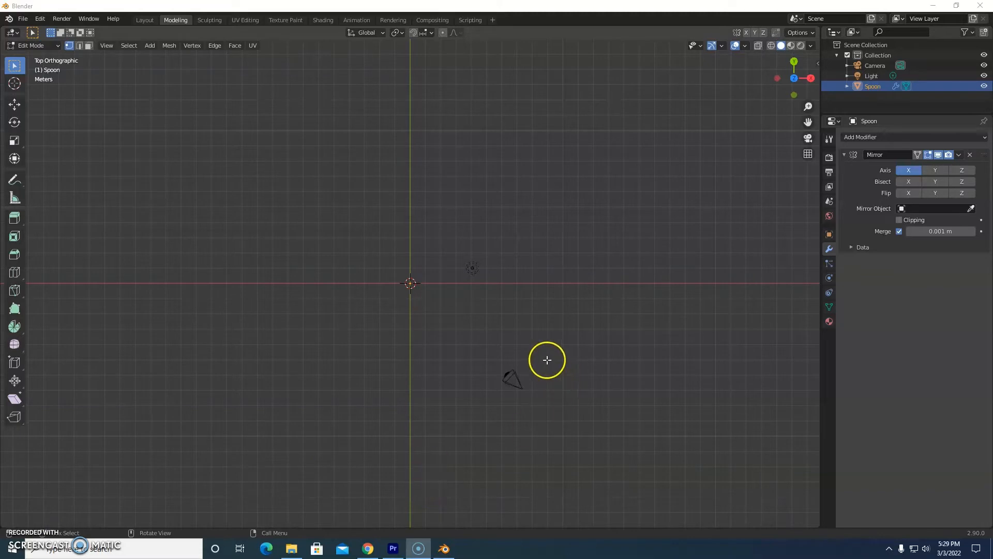
- Place a vertex just beside the Y axis, well below the origin, as the start of the spoon handle's end
{"action": "scroll", "coordinate": [473, 373], "scroll_direction": "up", "scroll_amount": 5}
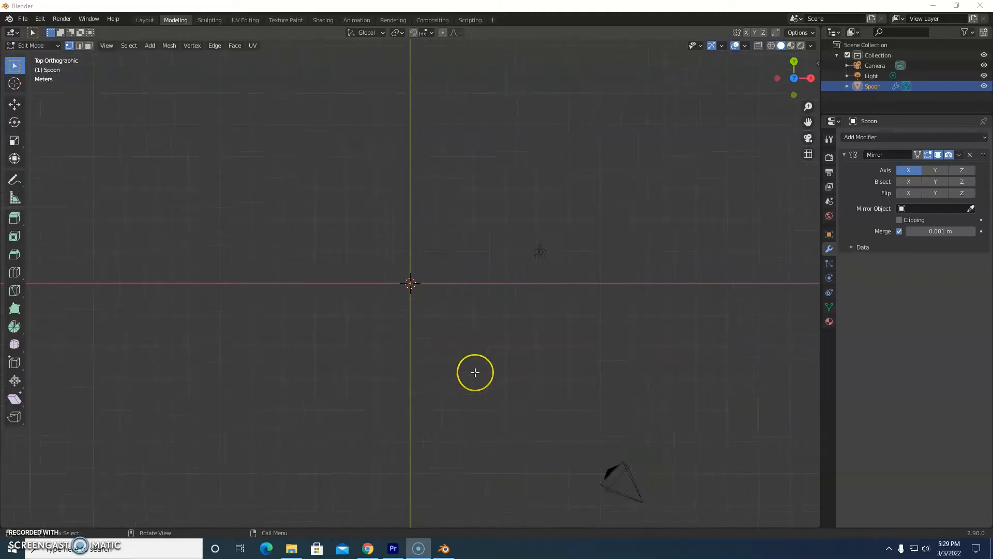
{"action": "scroll", "coordinate": [474, 373], "scroll_direction": "down", "scroll_amount": 2}
{"action": "scroll", "coordinate": [475, 372], "scroll_direction": "up", "scroll_amount": 4}
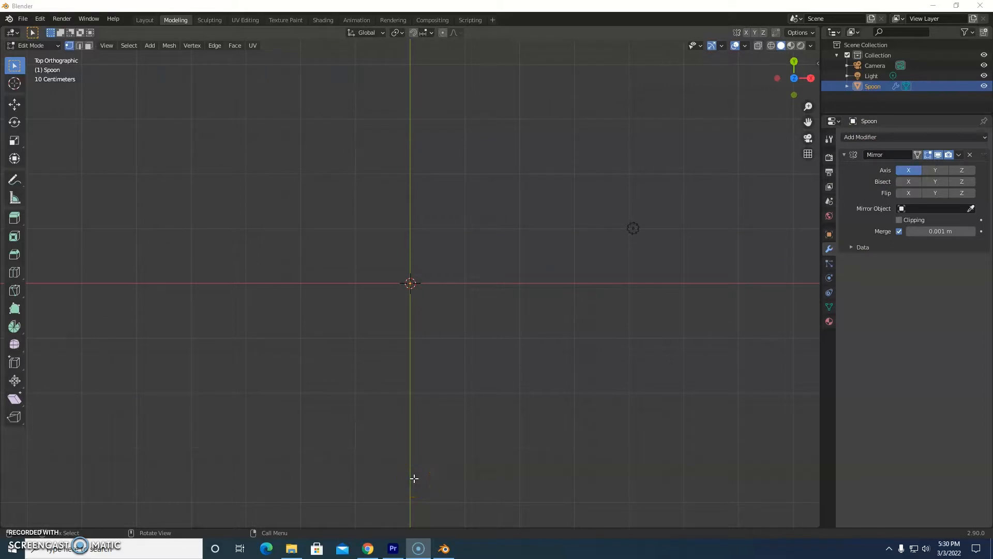
{"action": "key", "text": "shift+a"}
{"action": "left_click", "coordinate": [459, 465]}
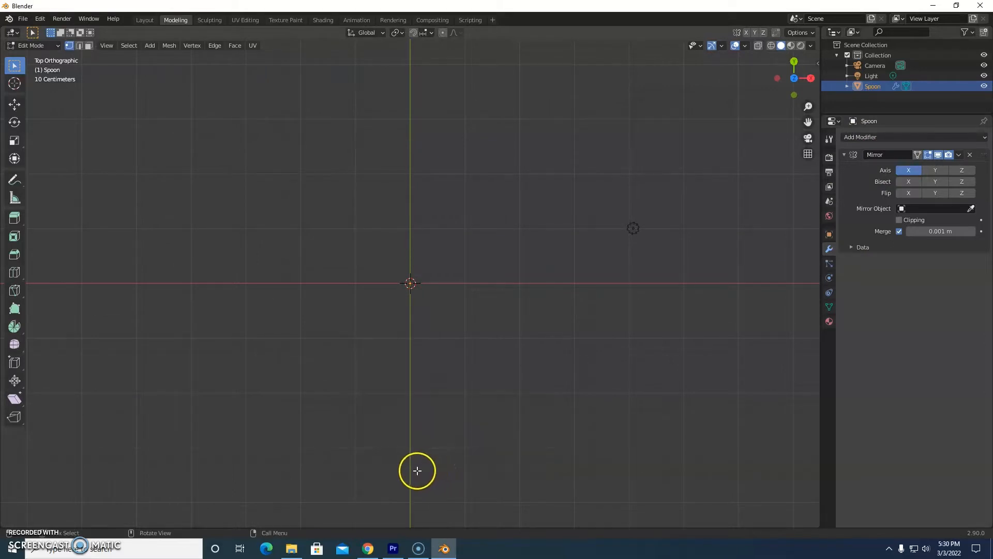
{"action": "right_click", "coordinate": [417, 471], "text": "ctrl"}
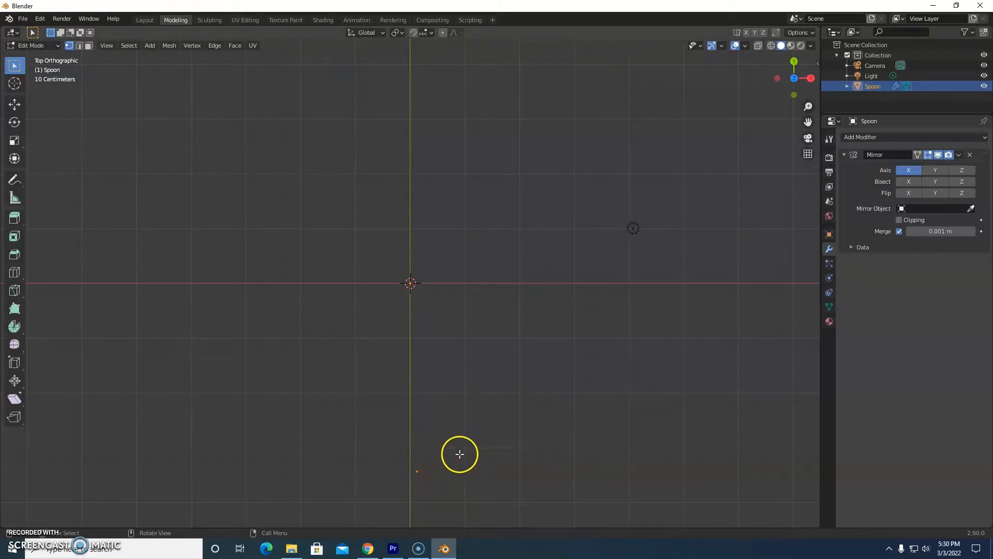
- Extrude the vertex diagonally outward for the handle's corner and straight up past the origin to form the handle's long side
{"action": "key", "text": "e"}
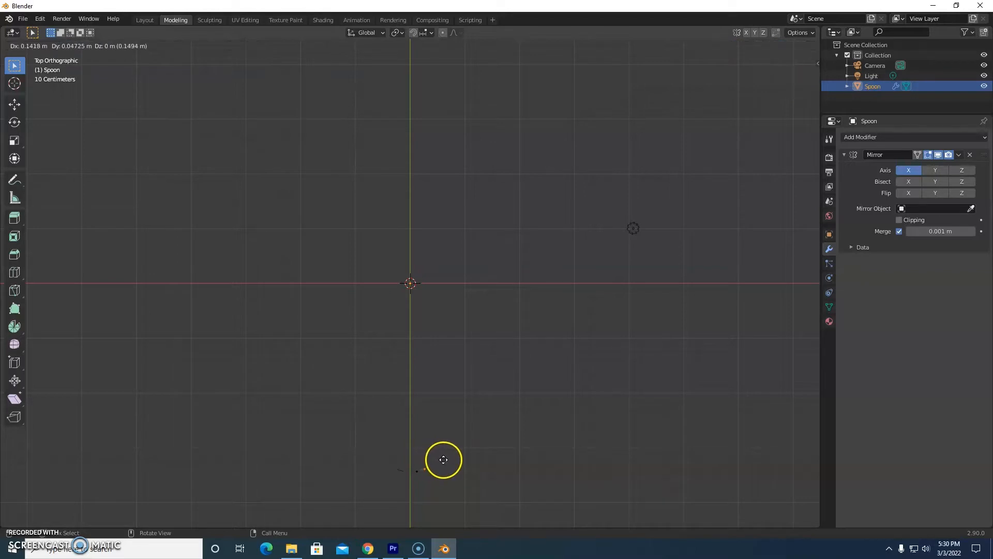
{"action": "left_click", "coordinate": [446, 454]}
{"action": "key", "text": "e"}
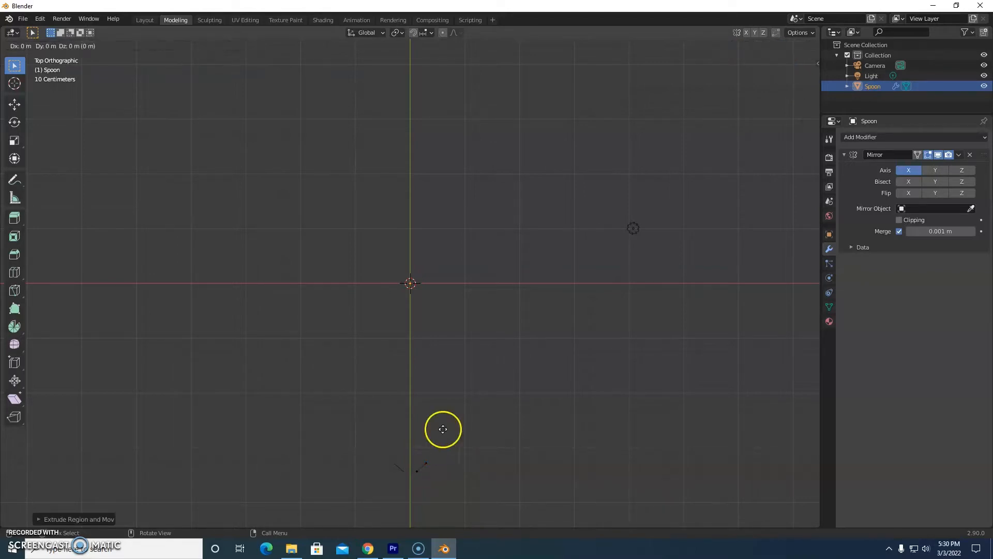
{"action": "left_click", "coordinate": [442, 196]}
- Extrude the top handle vertex repeatedly around half of the bowl's outline, ending at the tip on the Y axis
{"action": "key", "text": "e"}
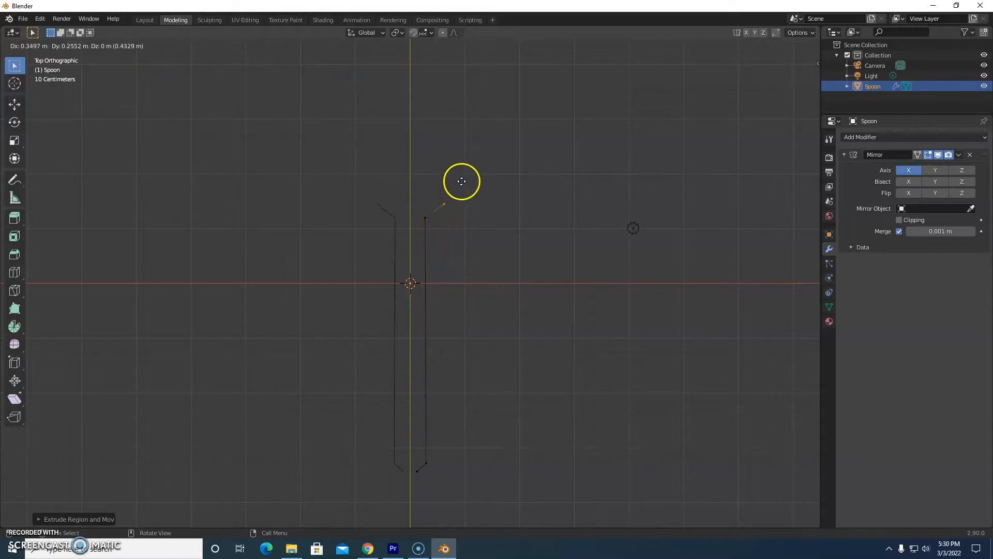
{"action": "left_click", "coordinate": [461, 178]}
{"action": "key", "text": "e"}
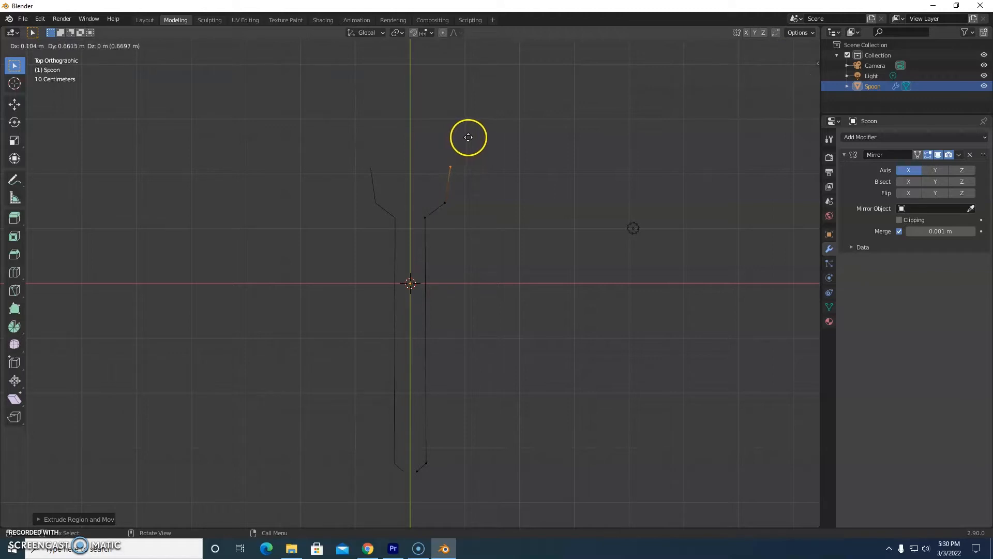
{"action": "left_click", "coordinate": [467, 138]}
{"action": "key", "text": "e"}
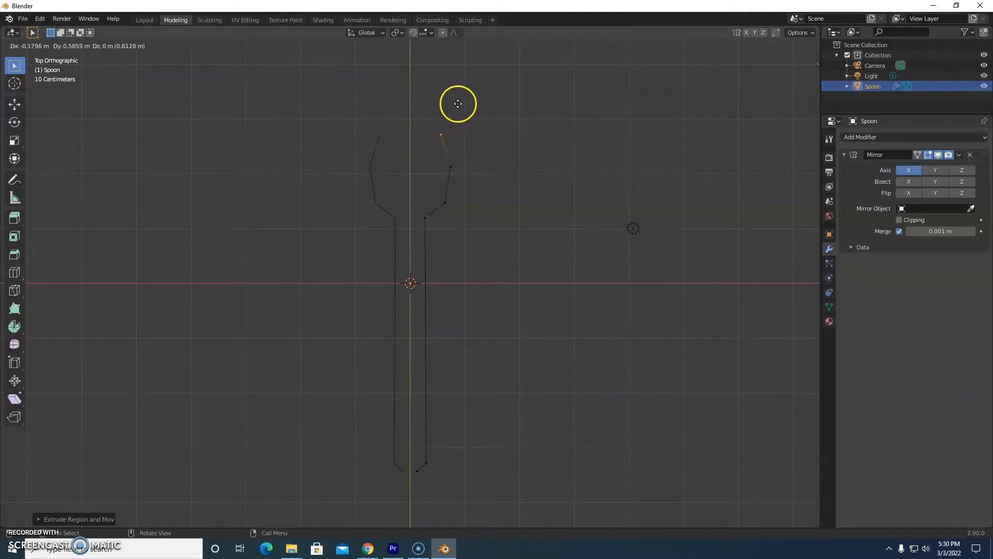
{"action": "left_click", "coordinate": [458, 97]}
{"action": "key", "text": "e"}
{"action": "left_click", "coordinate": [438, 75]}
{"action": "key", "text": "e"}
{"action": "left_click", "coordinate": [429, 69]}
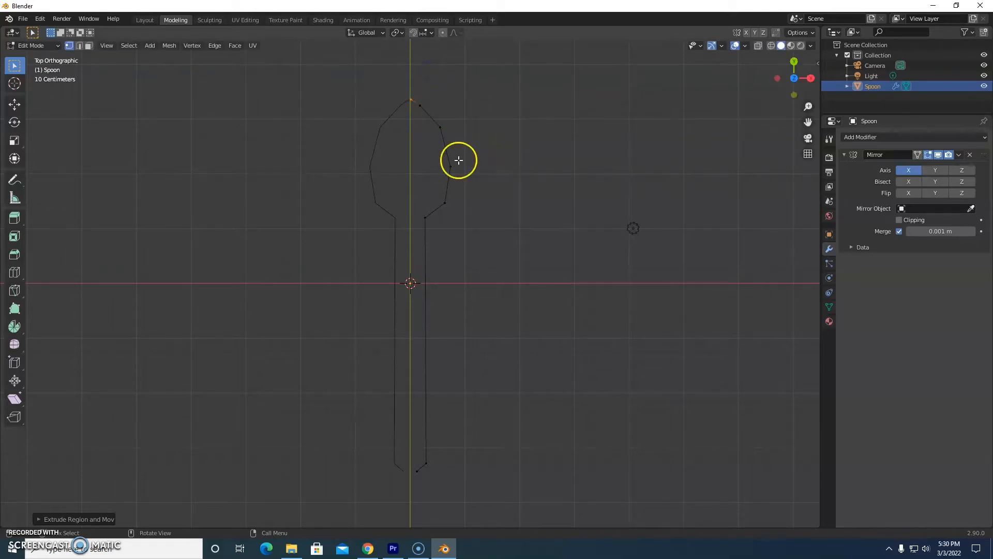
- Subdivide the handle's long edge with a loop cut of 8 cuts
{"action": "left_click", "coordinate": [14, 272]}
{"action": "left_click", "coordinate": [424, 355]}
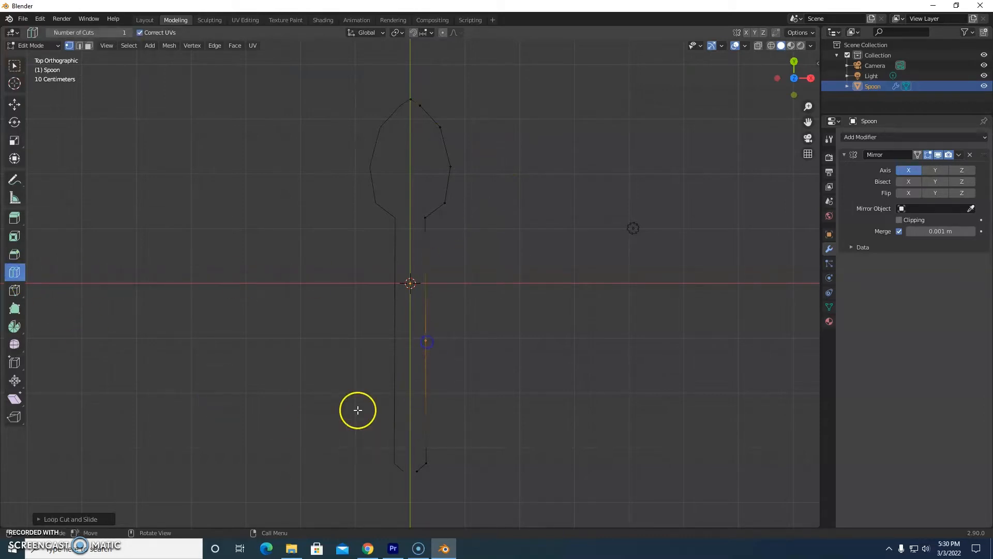
{"action": "left_click", "coordinate": [90, 519]}
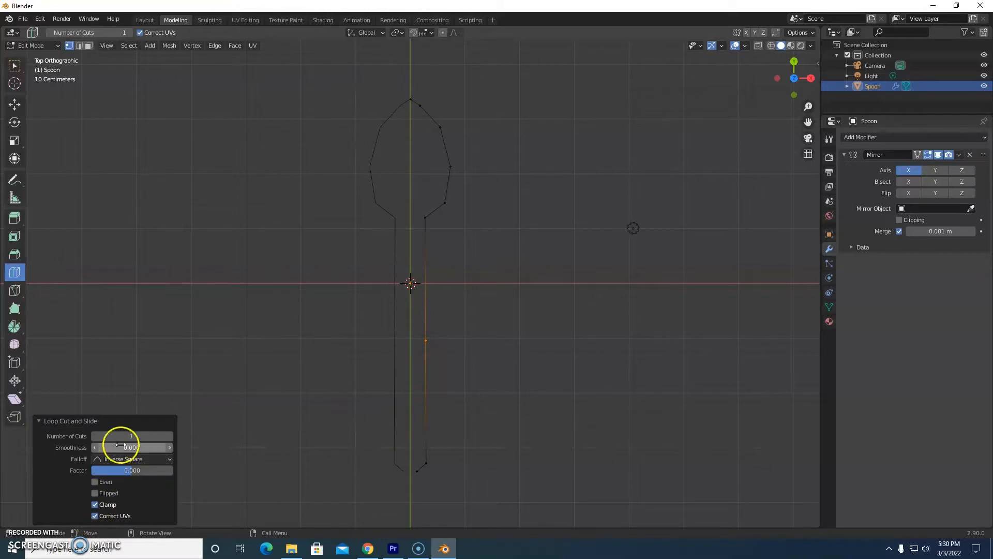
{"action": "left_click_drag", "start_coordinate": [129, 437], "coordinate": [140, 437]}
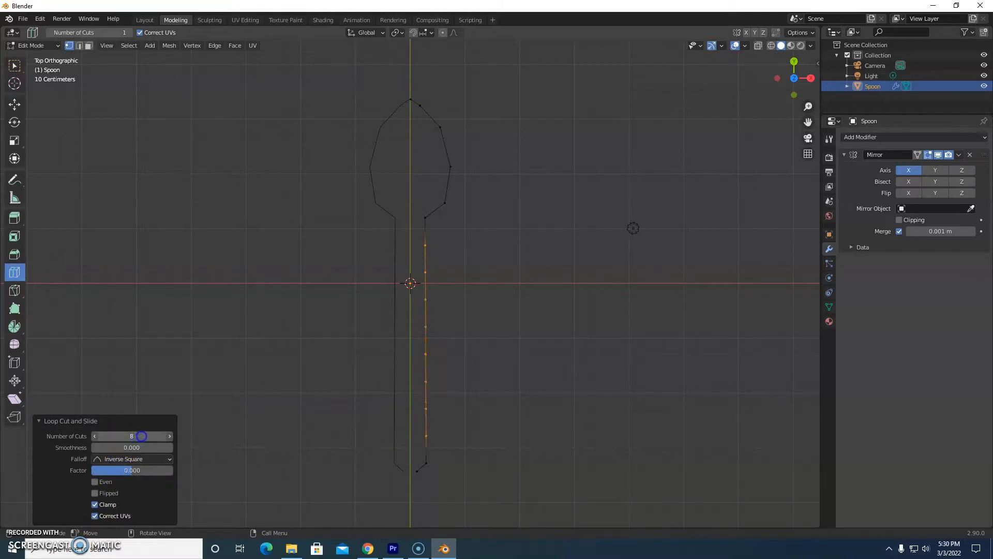
- Subdivide each longer edge of the bowl's half outline with loop cuts, using several cuts per edge
{"action": "left_click", "coordinate": [439, 210]}
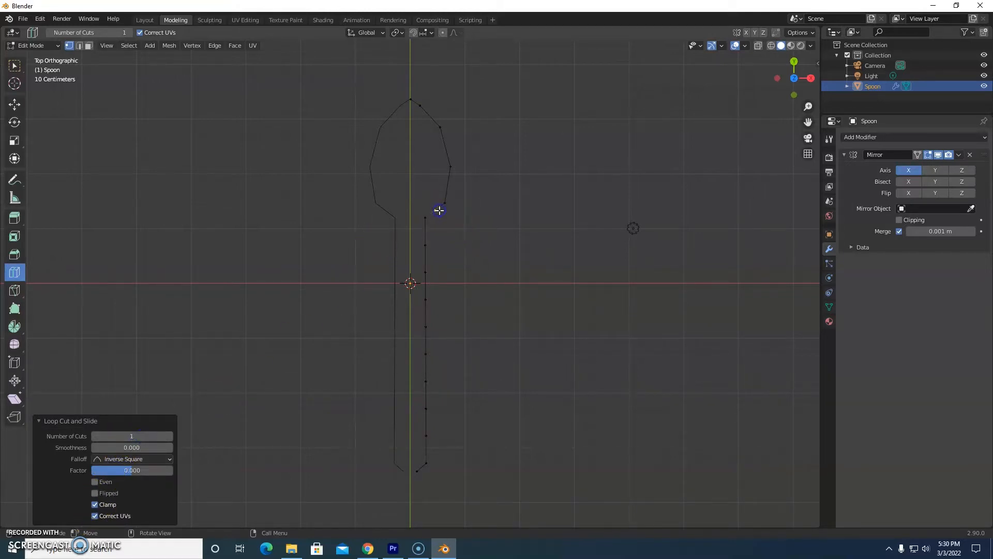
{"action": "left_click_drag", "start_coordinate": [131, 437], "coordinate": [136, 436]}
{"action": "left_click", "coordinate": [448, 184]}
{"action": "left_click_drag", "start_coordinate": [134, 434], "coordinate": [144, 432]}
{"action": "left_click", "coordinate": [444, 147]}
{"action": "left_click_drag", "start_coordinate": [145, 436], "coordinate": [146, 436]}
{"action": "left_click_drag", "start_coordinate": [148, 436], "coordinate": [148, 436]}
{"action": "left_click", "coordinate": [429, 116]}
{"action": "left_click", "coordinate": [532, 437]}
{"action": "key", "text": "a"}
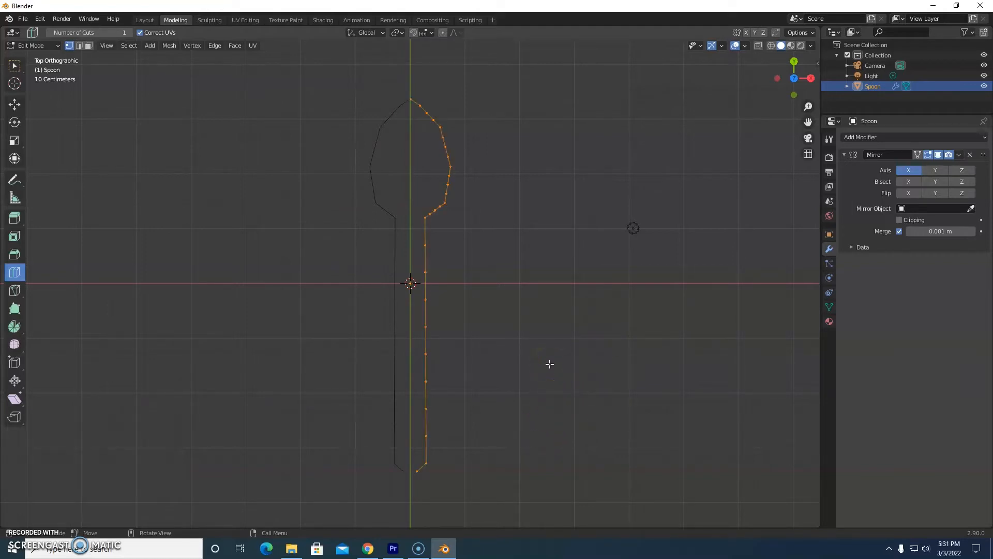
{"action": "key", "text": "alt+a"}
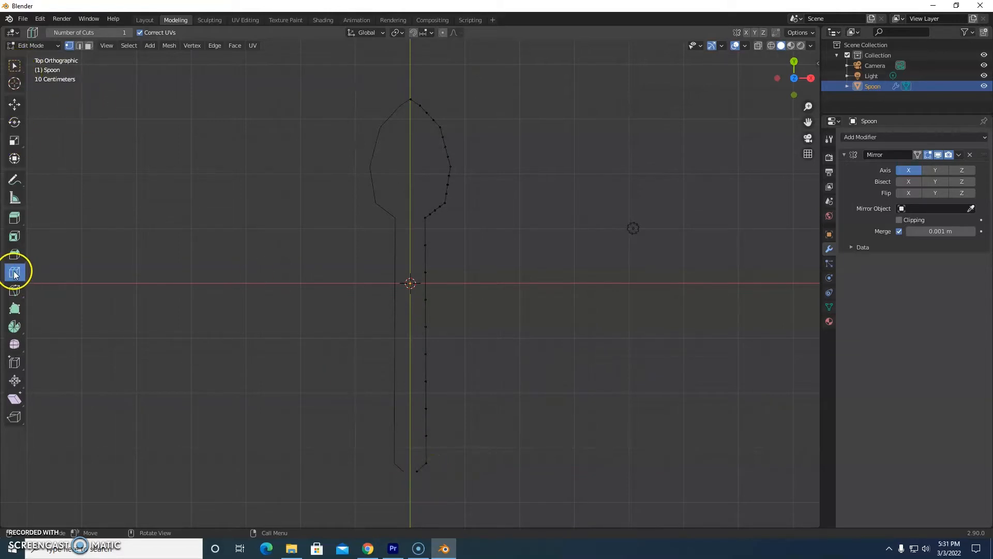
- Move the open vertex at the handle's lower end onto the Y axis, about -0.123 m in X and 0.369 m in Y
{"action": "left_click", "coordinate": [15, 66]}
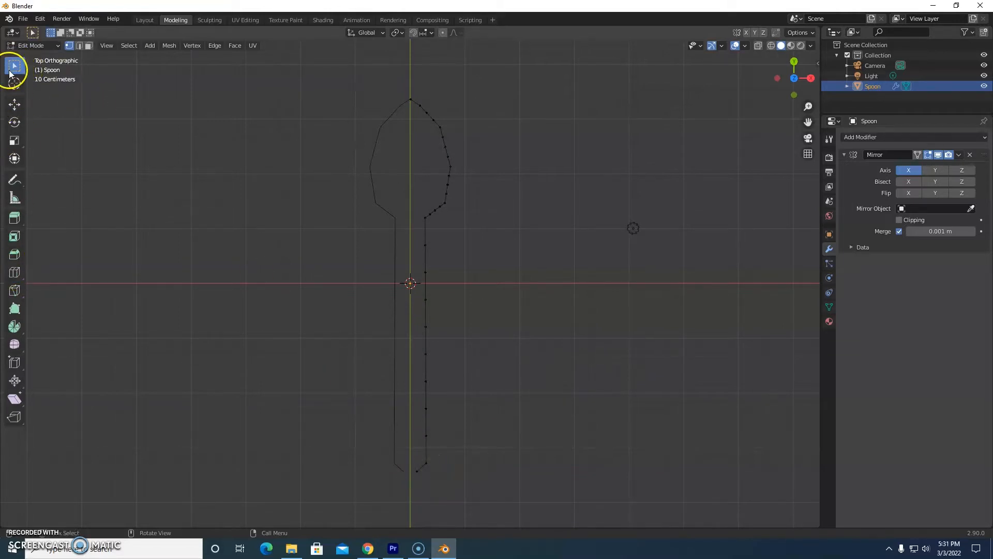
{"action": "left_click", "coordinate": [416, 471]}
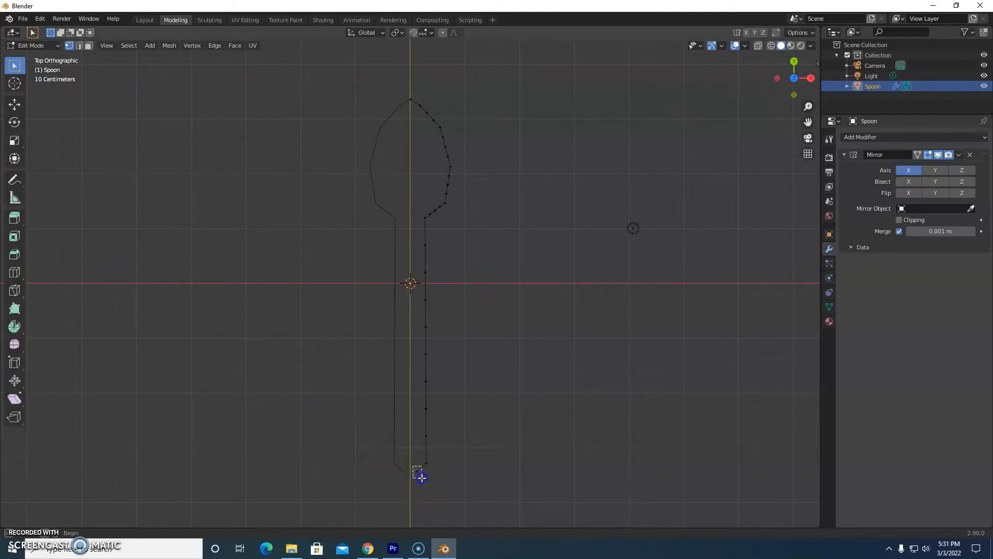
{"action": "left_click_drag", "start_coordinate": [423, 479], "coordinate": [424, 479]}
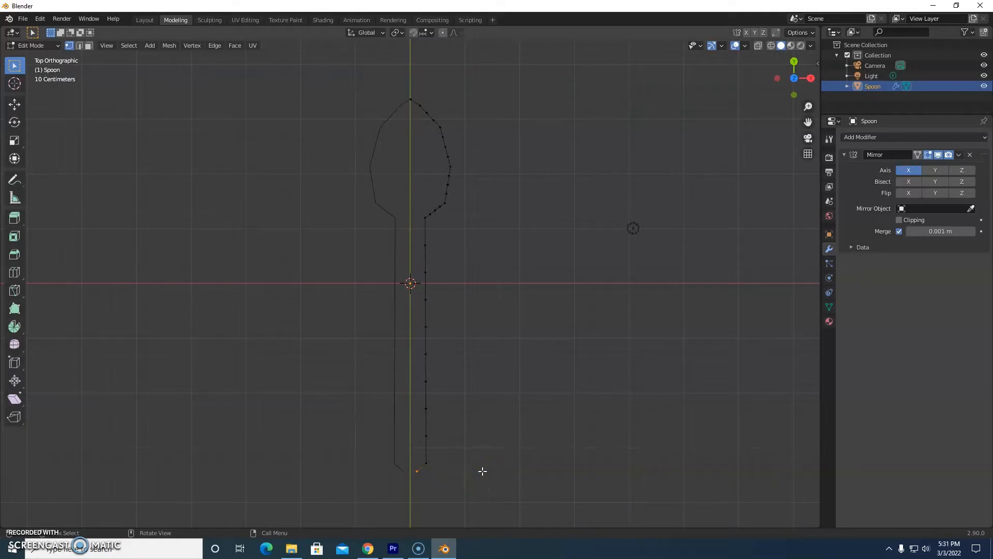
{"action": "key", "text": "g"}
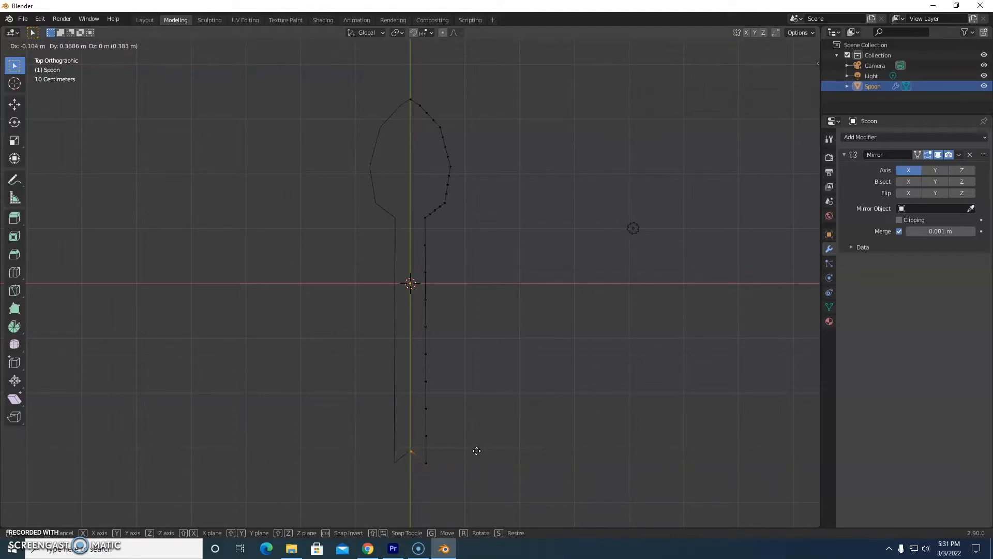
{"action": "left_click", "coordinate": [474, 450]}
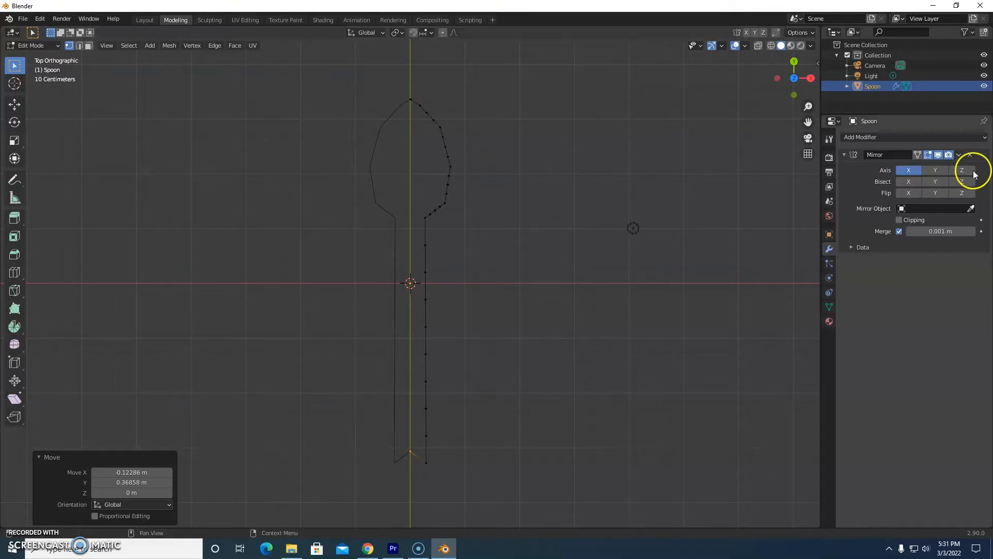
- Apply the Mirror modifier to the spoon in Object Mode and return to Edit Mode
{"action": "left_click", "coordinate": [31, 46]}
{"action": "left_click", "coordinate": [31, 57]}
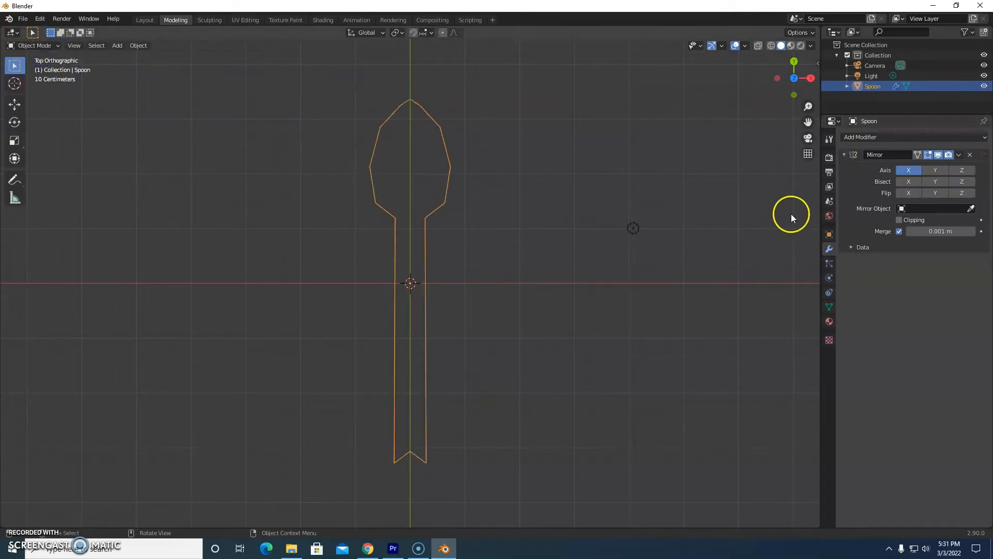
{"action": "left_click", "coordinate": [958, 155]}
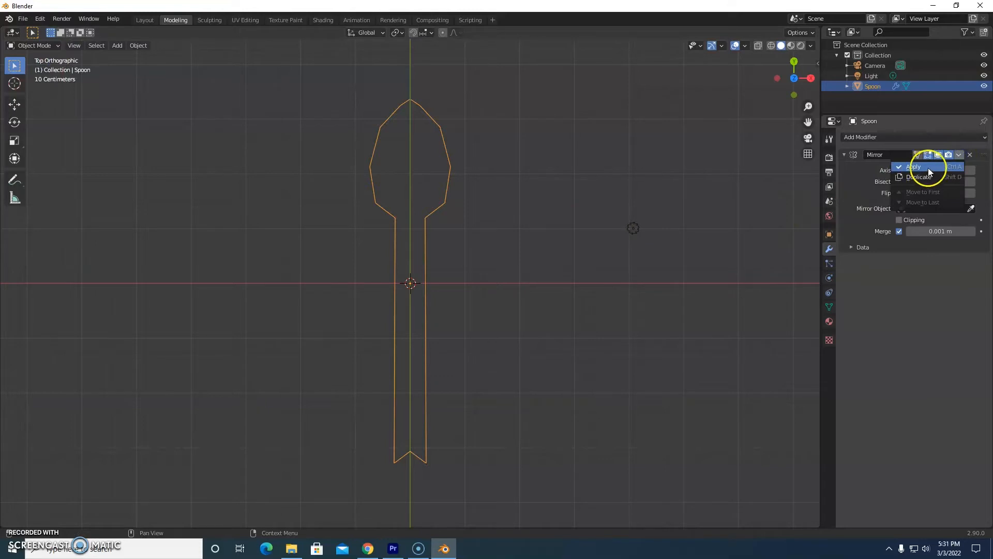
{"action": "left_click", "coordinate": [923, 167]}
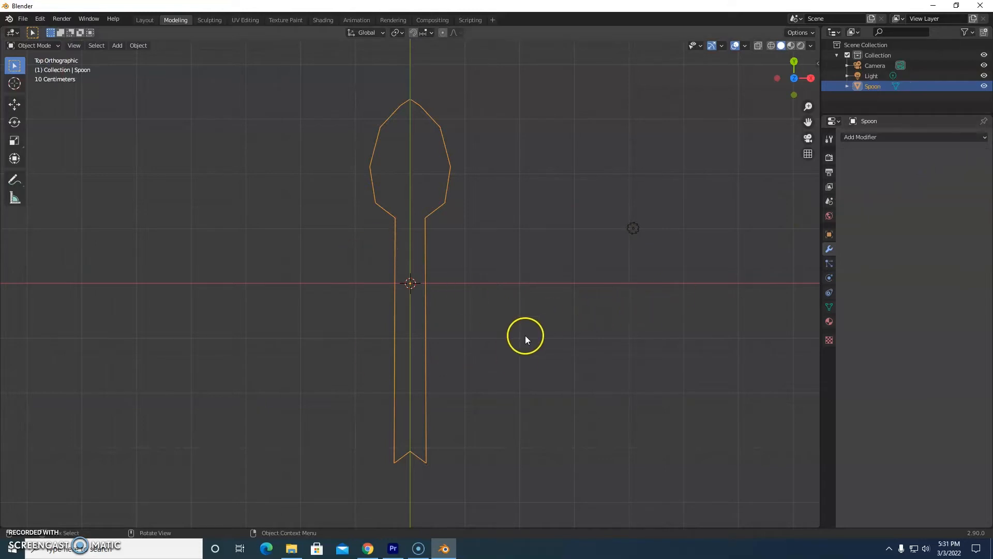
{"action": "left_click", "coordinate": [49, 45]}
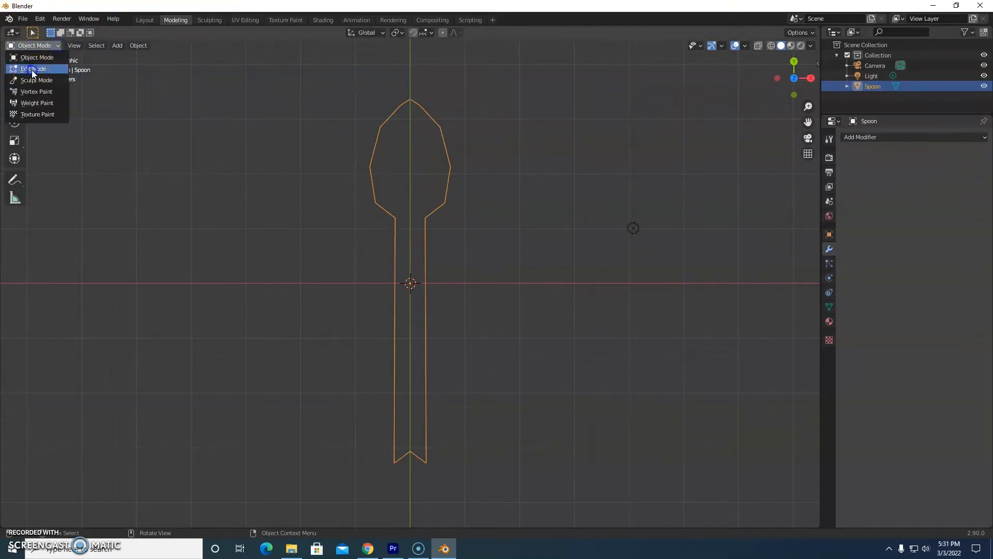
{"action": "left_click", "coordinate": [32, 69]}
- Examine the mirrored outline closely from the vertex at the bowl's tip down to the handle's lower end
{"action": "scroll", "coordinate": [450, 107], "scroll_direction": "up", "scroll_amount": 4}
{"action": "middle_click_drag", "start_coordinate": [438, 299], "coordinate": [441, 430], "text": "shift"}
{"action": "scroll", "coordinate": [425, 316], "scroll_direction": "up", "scroll_amount": 4}
{"action": "middle_click_drag", "start_coordinate": [409, 183], "coordinate": [411, 224], "text": "shift"}
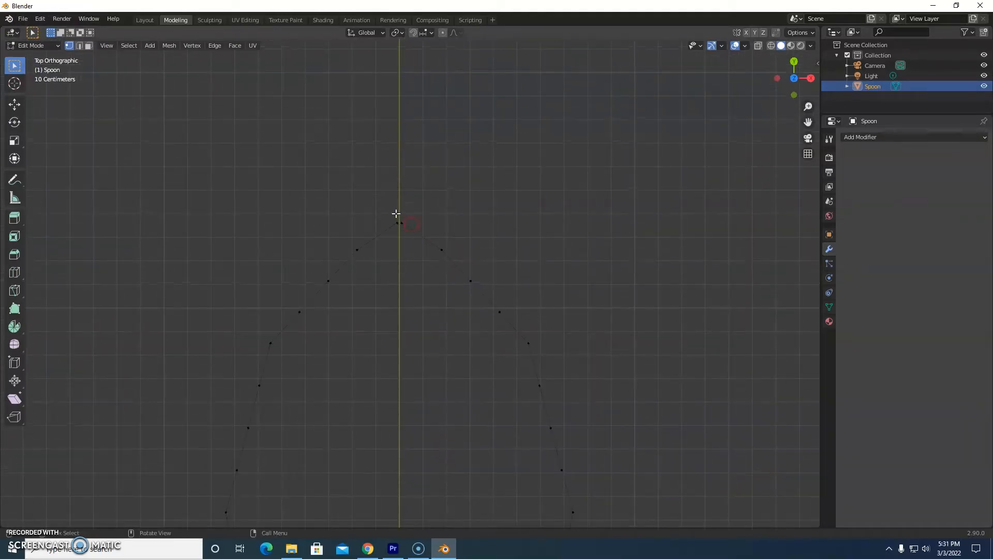
{"action": "left_click_drag", "start_coordinate": [392, 213], "coordinate": [412, 230]}
{"action": "middle_click_drag", "start_coordinate": [433, 440], "coordinate": [421, 206], "text": "shift"}
{"action": "middle_click_drag", "start_coordinate": [398, 453], "coordinate": [396, 184], "text": "shift"}
{"action": "middle_click_drag", "start_coordinate": [375, 430], "coordinate": [370, 238], "text": "shift"}
{"action": "middle_click_drag", "start_coordinate": [403, 418], "coordinate": [412, 358], "text": "shift"}
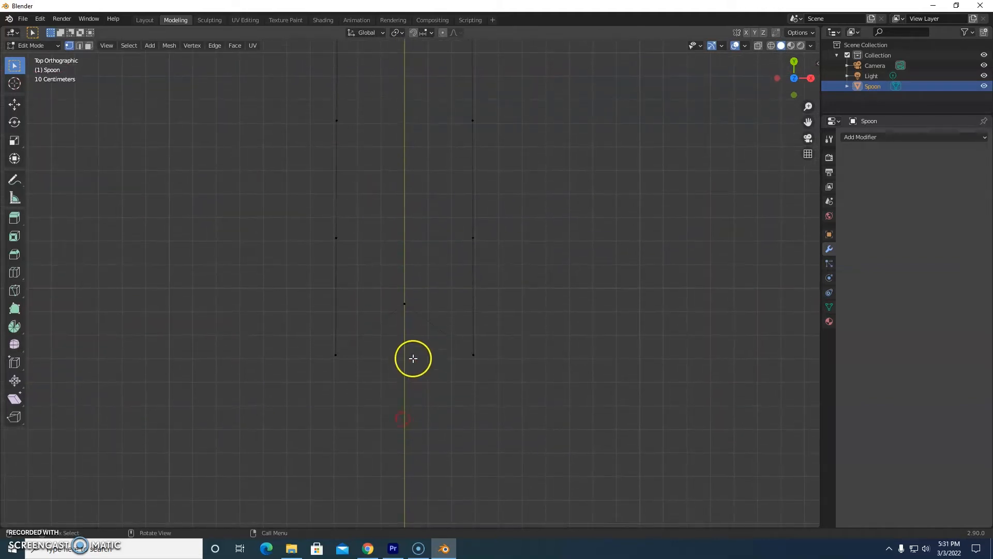
- Move the notch vertex at the handle's lower end about 0.068 m along Y, keeping it on the centre line
{"action": "left_click", "coordinate": [404, 303]}
{"action": "key", "text": "g"}
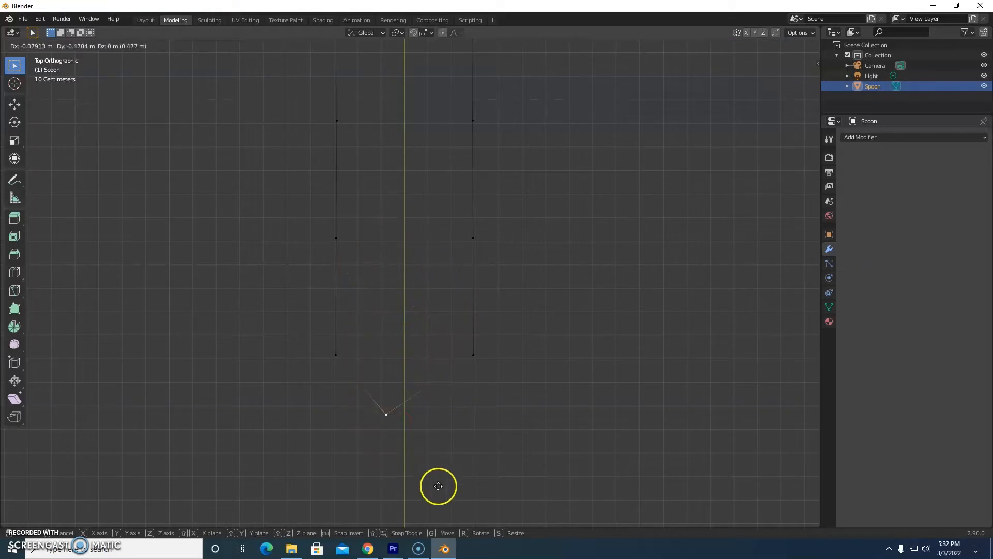
{"action": "left_click", "coordinate": [441, 350]}
{"action": "scroll", "coordinate": [538, 315], "scroll_direction": "down", "scroll_amount": 3}
{"action": "middle_click_drag", "start_coordinate": [537, 224], "coordinate": [536, 375], "text": "shift"}
{"action": "scroll", "coordinate": [543, 324], "scroll_direction": "down", "scroll_amount": 5}
{"action": "middle_click_drag", "start_coordinate": [541, 292], "coordinate": [539, 361], "text": "shift"}
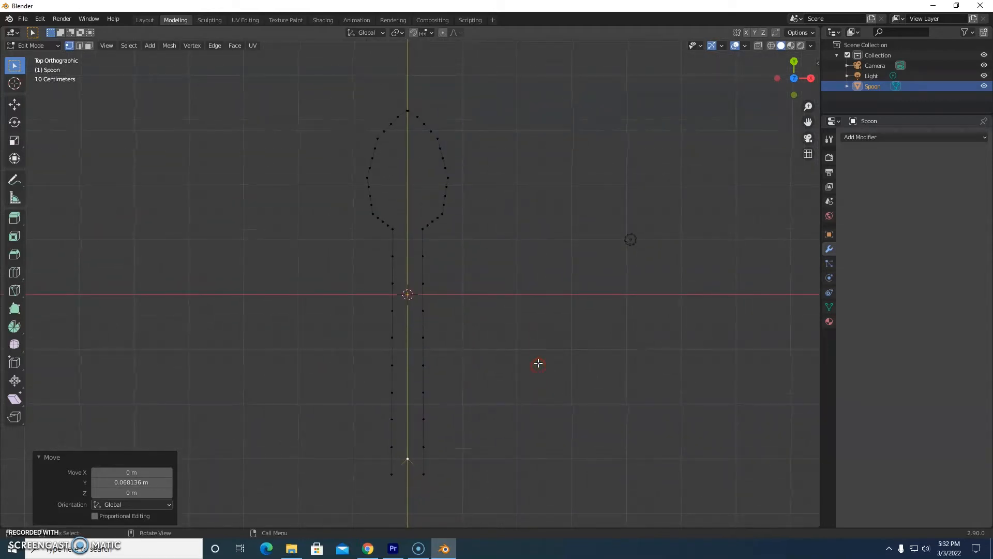
- Join the facing vertex pairs across the handle with edges, working upward from its lower end
{"action": "key", "text": "a"}
{"action": "key", "text": "alt+a"}
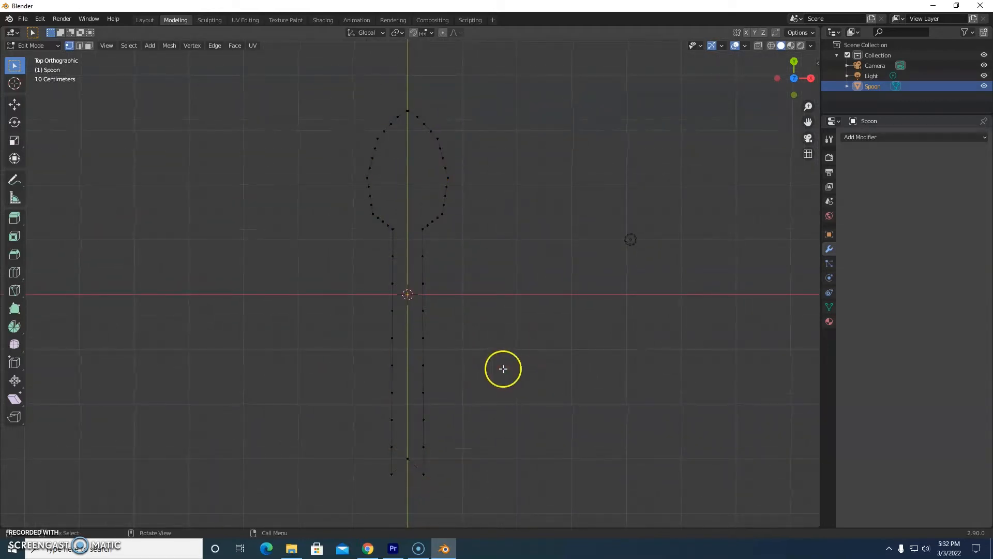
{"action": "left_click_drag", "start_coordinate": [383, 441], "coordinate": [433, 451]}
{"action": "key", "text": "f"}
{"action": "key", "text": "a"}
{"action": "key", "text": "alt+a"}
{"action": "left_click_drag", "start_coordinate": [381, 413], "coordinate": [446, 427]}
{"action": "key", "text": "f"}
{"action": "key", "text": "a"}
{"action": "key", "text": "alt+a"}
{"action": "left_click_drag", "start_coordinate": [384, 390], "coordinate": [437, 394]}
{"action": "key", "text": "a"}
{"action": "key", "text": "alt+a"}
- Join the last facing vertex pairs across the upper part of the bowl, just below its tip
{"action": "left_click", "coordinate": [391, 125]}
{"action": "left_click", "coordinate": [425, 124], "text": "shift"}
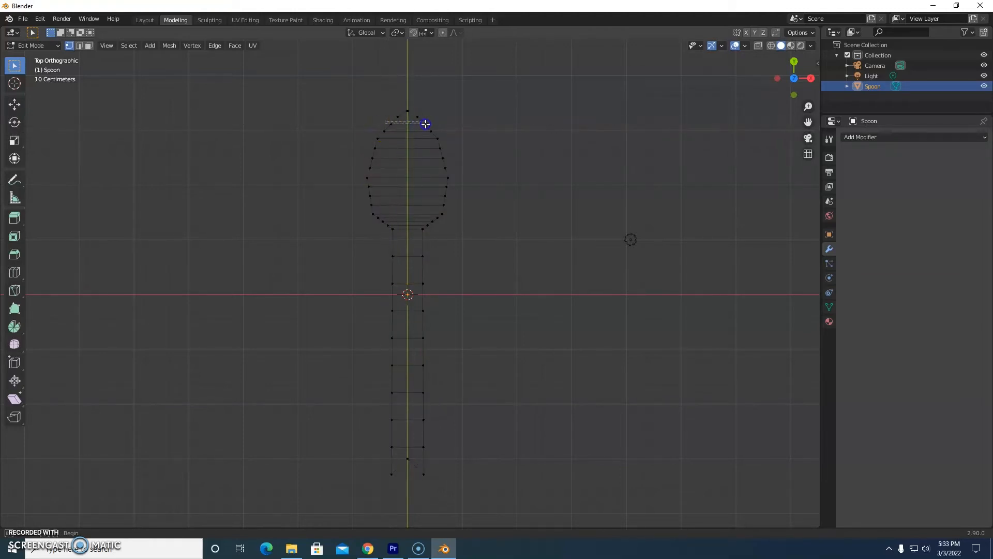
{"action": "key", "text": "a"}
{"action": "key", "text": "alt+a"}
{"action": "key", "text": "b"}
{"action": "left_click_drag", "start_coordinate": [376, 114], "coordinate": [429, 120]}
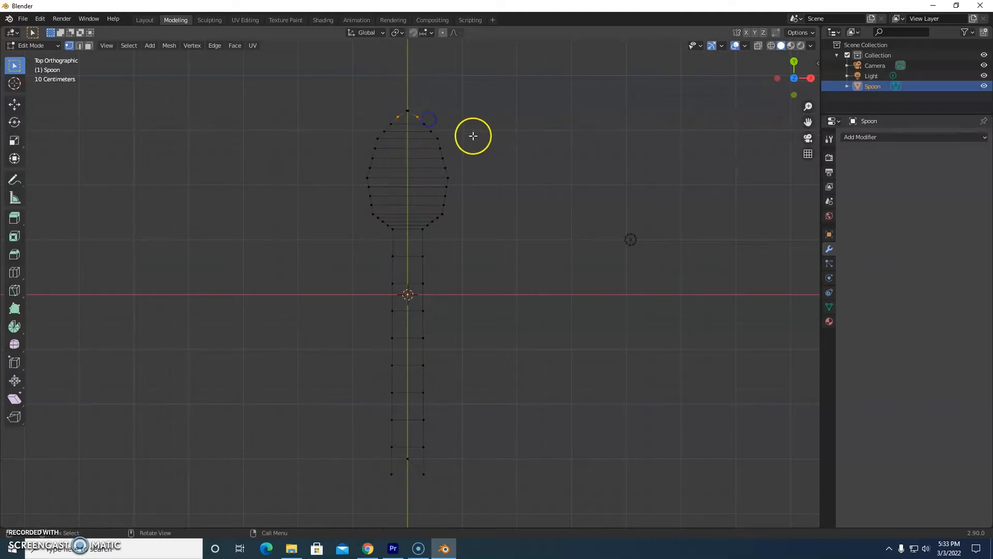
- Select the entire spoon mesh and fill it with faces
{"action": "key", "text": "a"}
{"action": "key", "text": "alt+a"}
{"action": "key", "text": "a"}
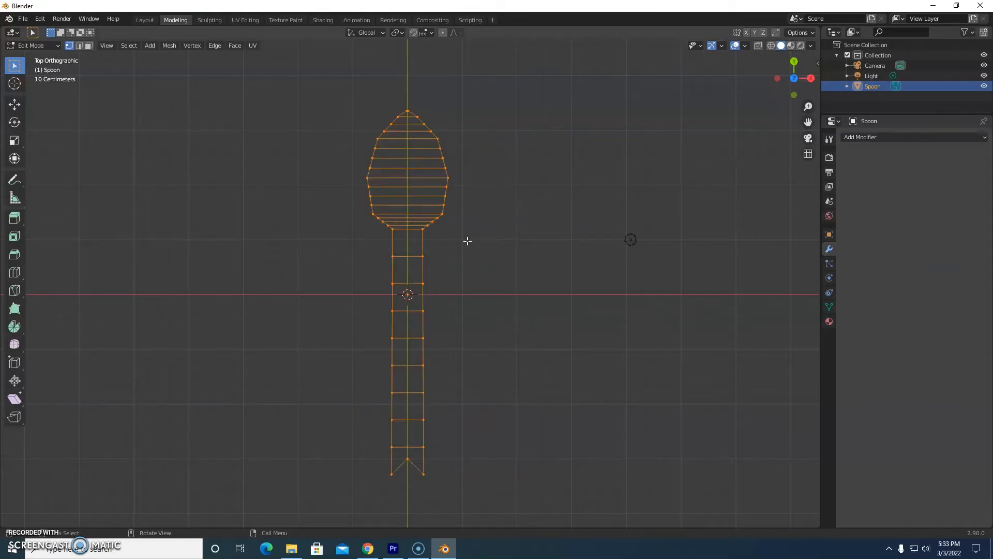
{"action": "key", "text": "f"}
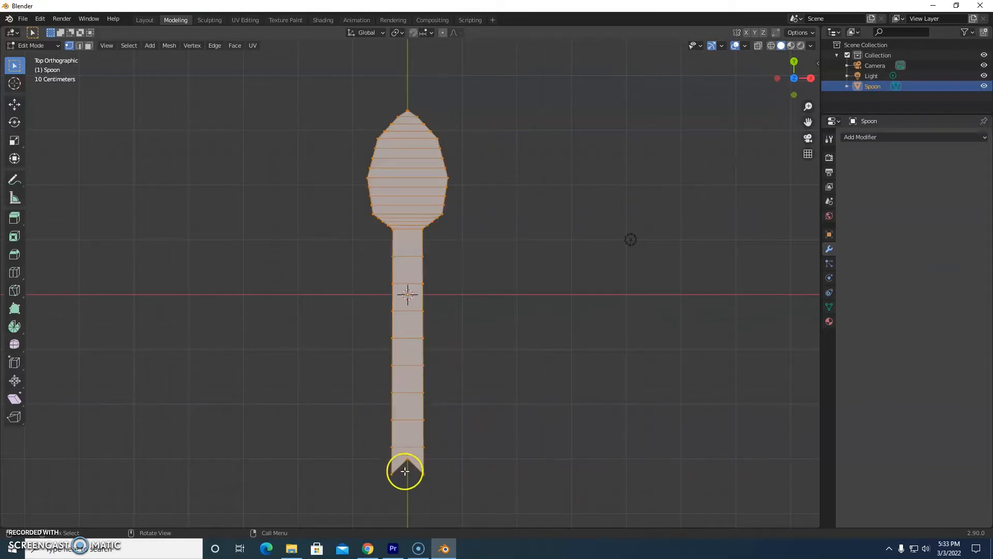
- Extrude the filled spoon faces about 0.099 m along Z to give the spoon thickness
{"action": "middle_click_drag", "start_coordinate": [523, 319], "coordinate": [425, 225]}
{"action": "key", "text": "e"}
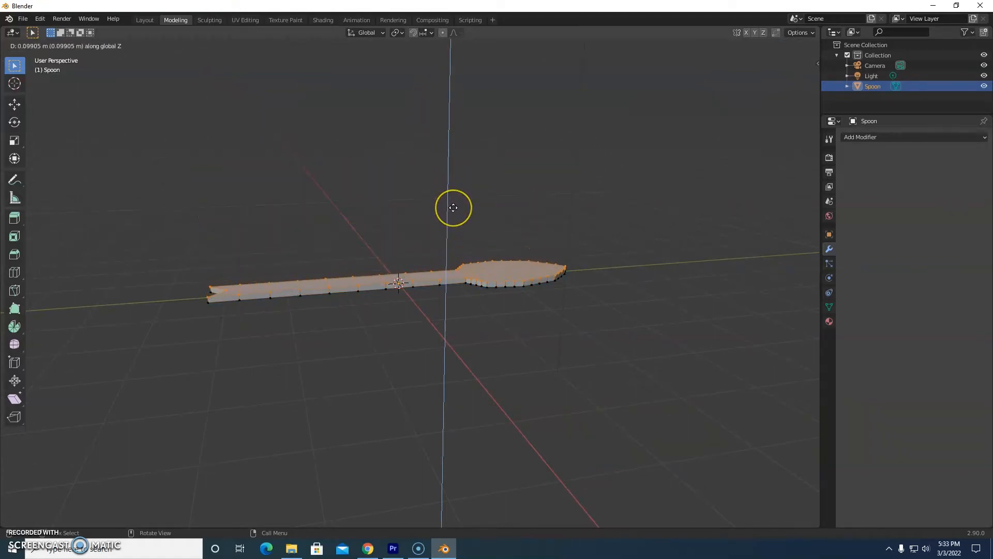
{"action": "left_click", "coordinate": [454, 207]}
{"action": "middle_click_drag", "start_coordinate": [477, 293], "coordinate": [418, 318]}
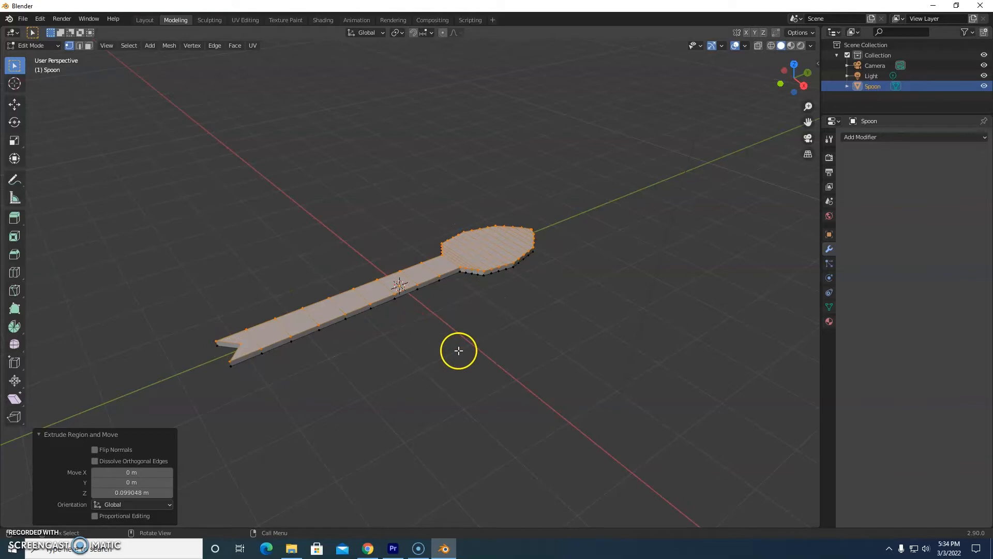
- Add a Subdivision Surface modifier to the spoon with a viewport level of 2
{"action": "left_click", "coordinate": [874, 138]}
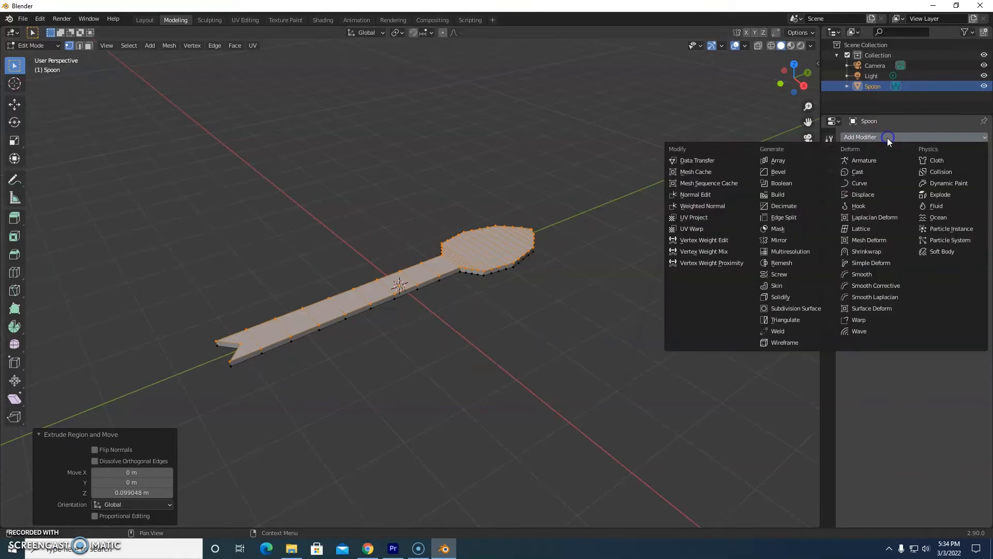
{"action": "left_click", "coordinate": [812, 309]}
{"action": "scroll", "coordinate": [480, 310], "scroll_direction": "up", "scroll_amount": 4}
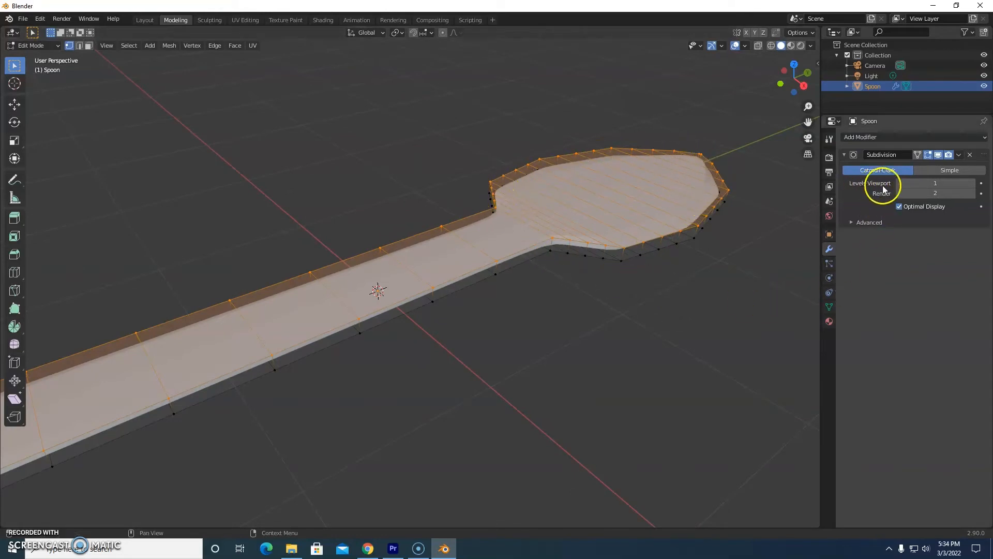
{"action": "left_click", "coordinate": [972, 183]}
{"action": "middle_click_drag", "start_coordinate": [652, 303], "coordinate": [609, 284]}
{"action": "left_click", "coordinate": [794, 63]}
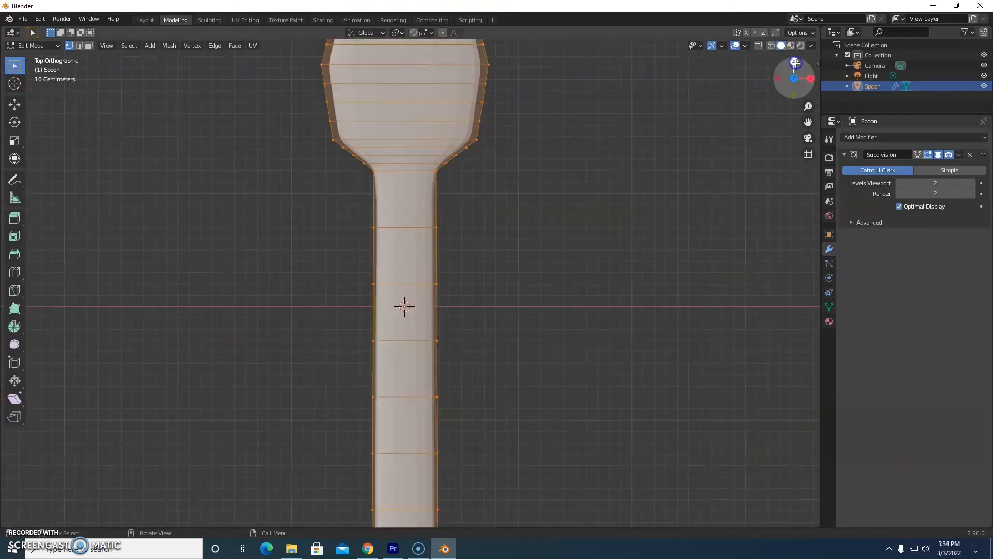
{"action": "scroll", "coordinate": [543, 251], "scroll_direction": "down", "scroll_amount": 4}
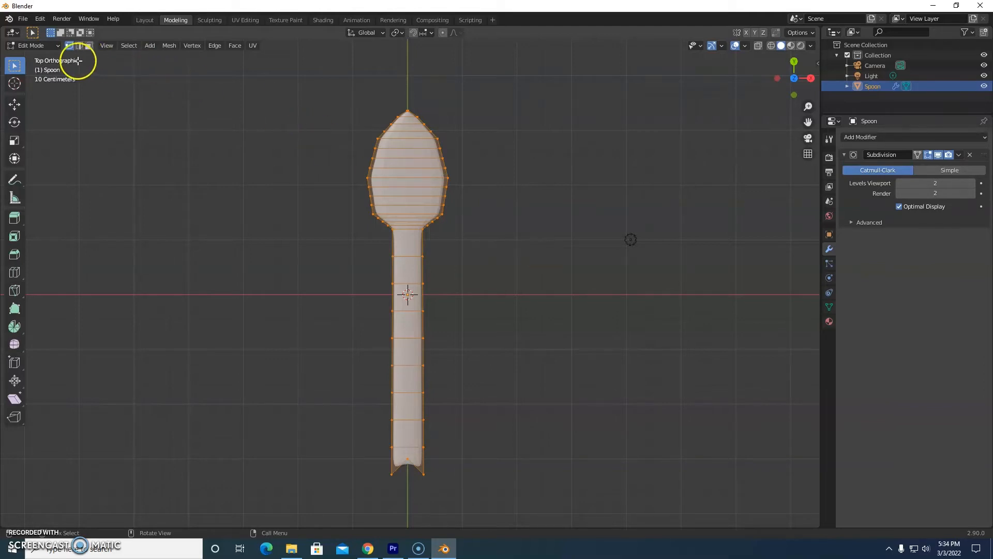
- Apply the Subdivision modifier in Object Mode, and return to Edit Mode with no vertices selected
{"action": "left_click", "coordinate": [36, 45]}
{"action": "left_click", "coordinate": [49, 54]}
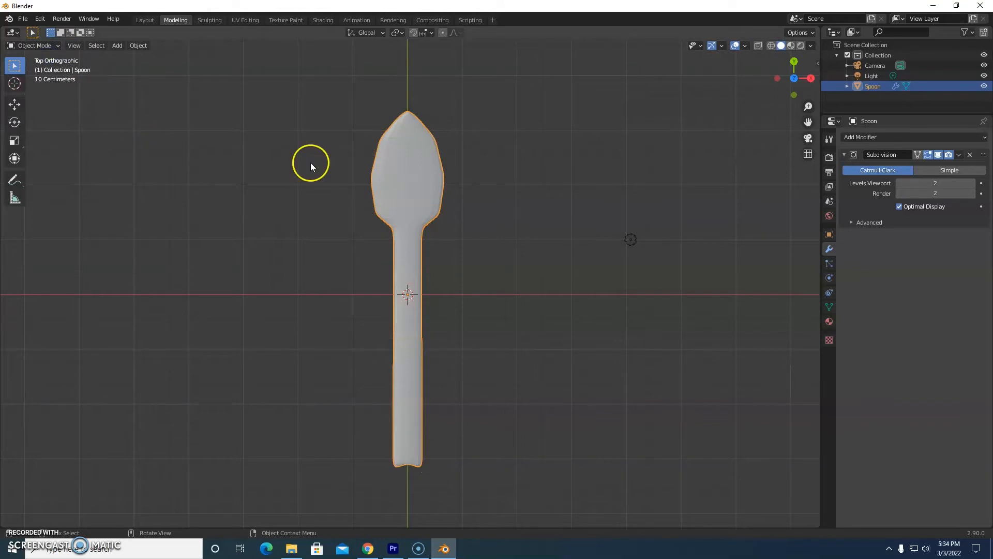
{"action": "left_click", "coordinate": [958, 155]}
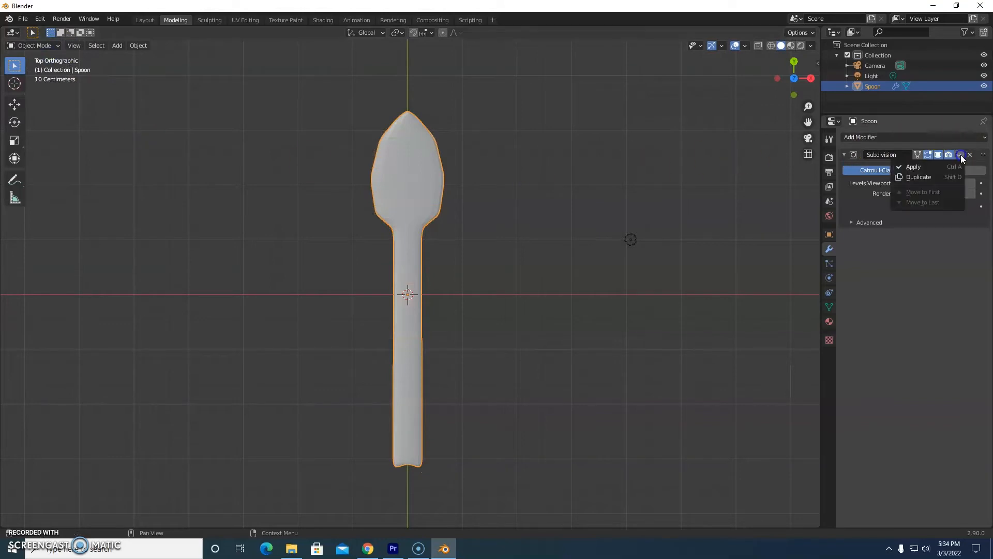
{"action": "left_click", "coordinate": [925, 169]}
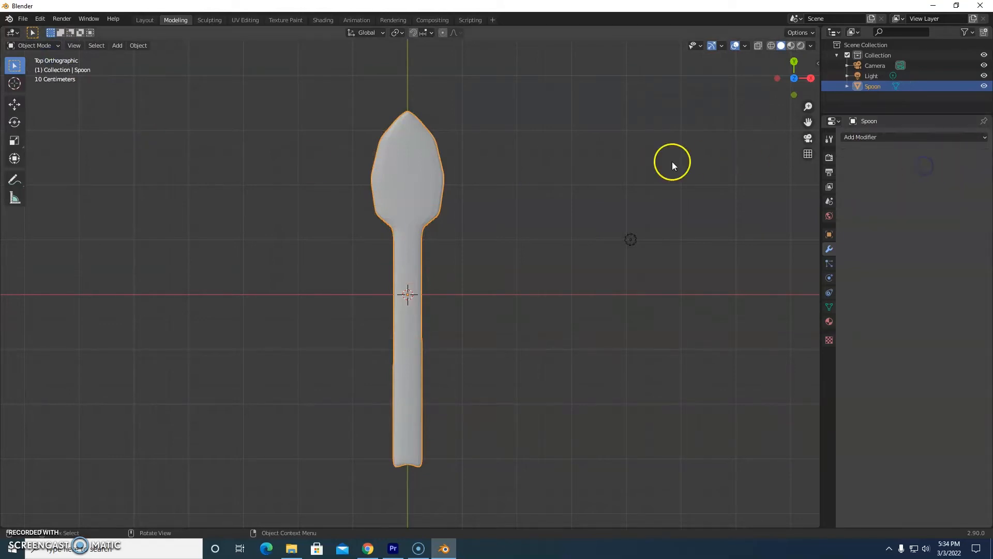
{"action": "left_click", "coordinate": [56, 46]}
{"action": "left_click", "coordinate": [46, 68]}
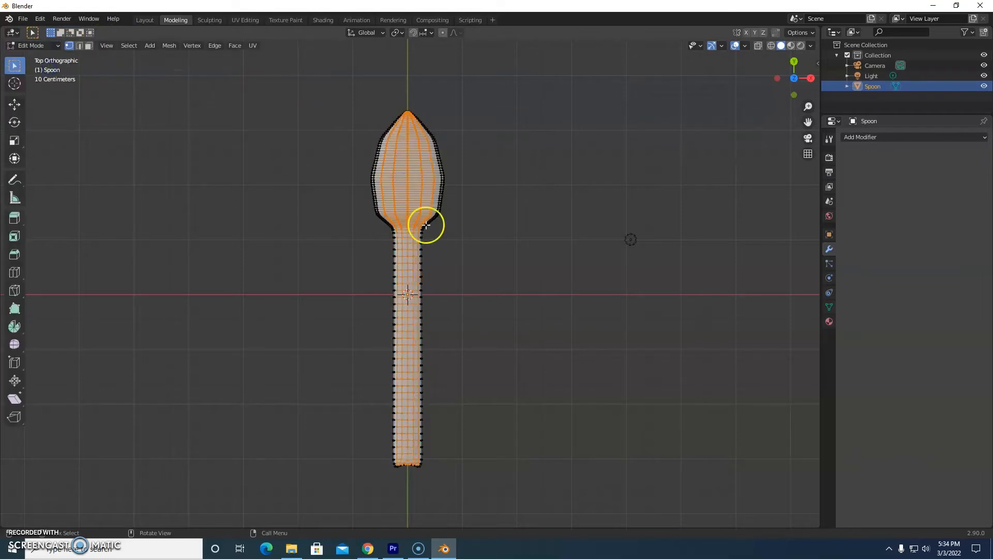
{"action": "left_click", "coordinate": [565, 273]}
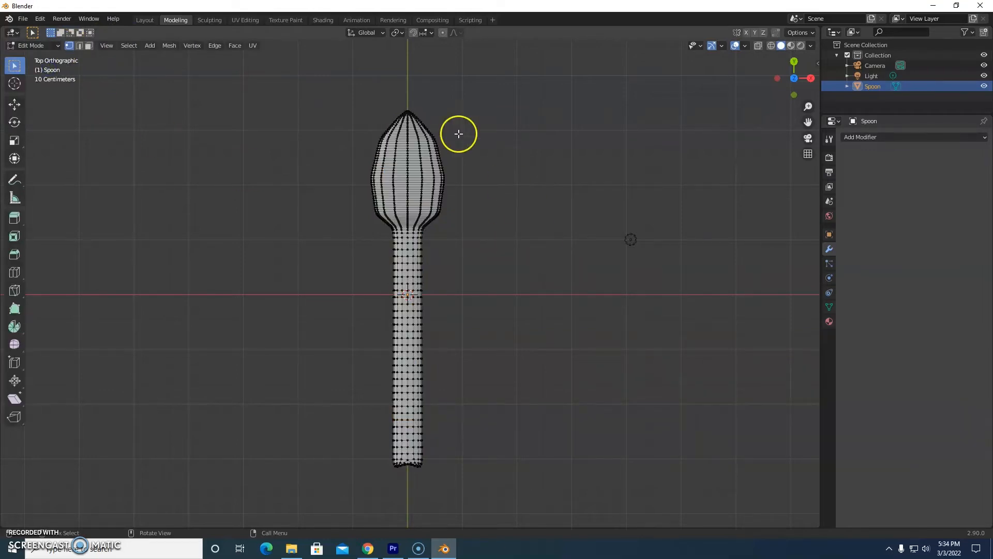
{"action": "scroll", "coordinate": [465, 386], "scroll_direction": "down", "scroll_amount": 2}
{"action": "mouse_move", "coordinate": [466, 386]}
{"action": "middle_mouse_down"}
{"action": "mouse_move", "coordinate": [473, 421]}
{"action": "mouse_move", "coordinate": [477, 300]}
{"action": "mouse_move", "coordinate": [470, 415]}
{"action": "mouse_move", "coordinate": [507, 306]}
{"action": "mouse_move", "coordinate": [472, 355]}
{"action": "mouse_move", "coordinate": [479, 387]}
{"action": "middle_mouse_up"}
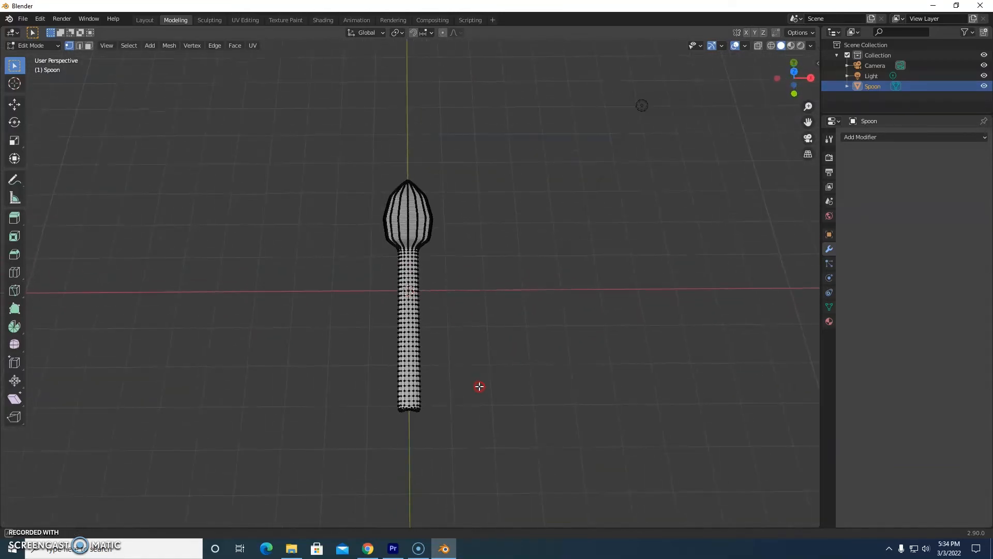
{"action": "left_click", "coordinate": [794, 72]}
{"action": "left_click_drag", "start_coordinate": [377, 344], "coordinate": [440, 420]}
{"action": "middle_click_drag", "start_coordinate": [441, 421], "coordinate": [484, 261]}
{"action": "middle_click_drag", "start_coordinate": [496, 216], "coordinate": [442, 320]}
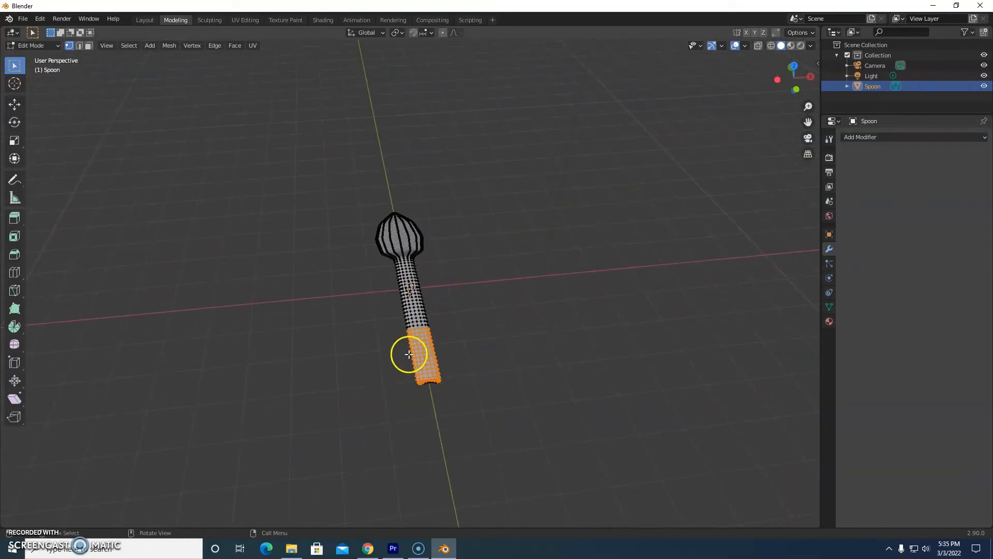
{"action": "left_click", "coordinate": [793, 66]}
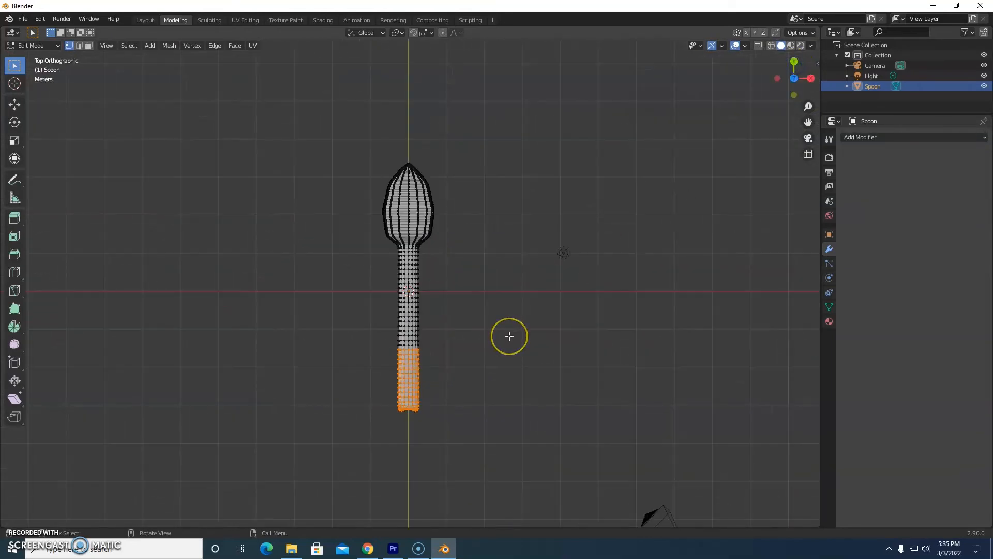
{"action": "left_click", "coordinate": [509, 336]}
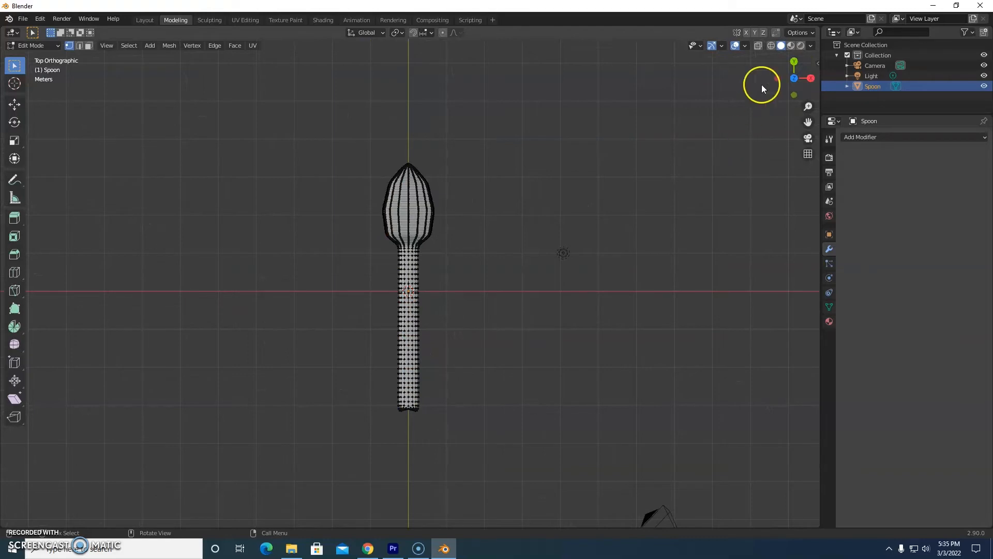
- In wireframe display, scale the lower section of the handle to about 0.653 along X and clear the selection
{"action": "left_click", "coordinate": [771, 46]}
{"action": "left_click_drag", "start_coordinate": [386, 360], "coordinate": [442, 415]}
{"action": "middle_click_drag", "start_coordinate": [441, 415], "coordinate": [465, 328]}
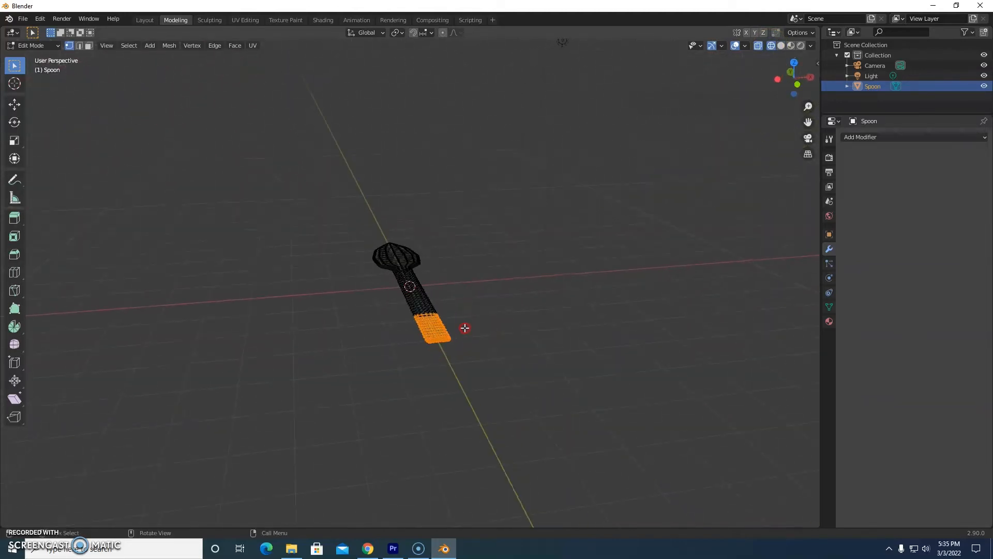
{"action": "left_click", "coordinate": [793, 62]}
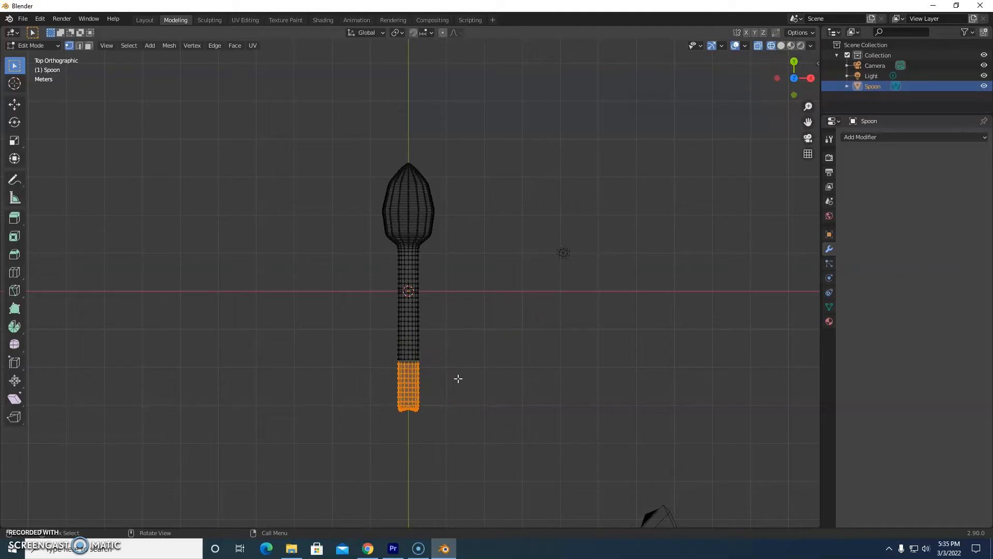
{"action": "key", "text": "s"}
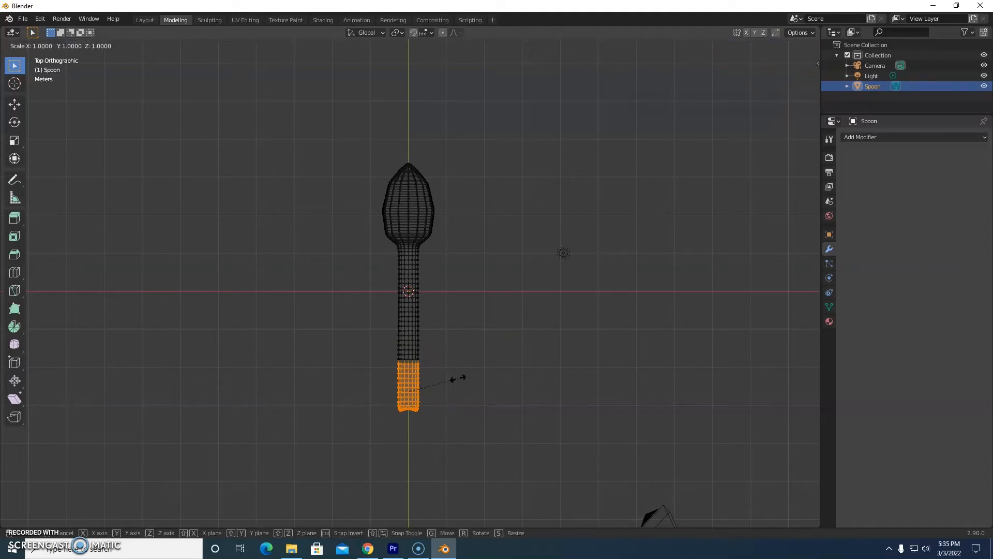
{"action": "key", "text": "x"}
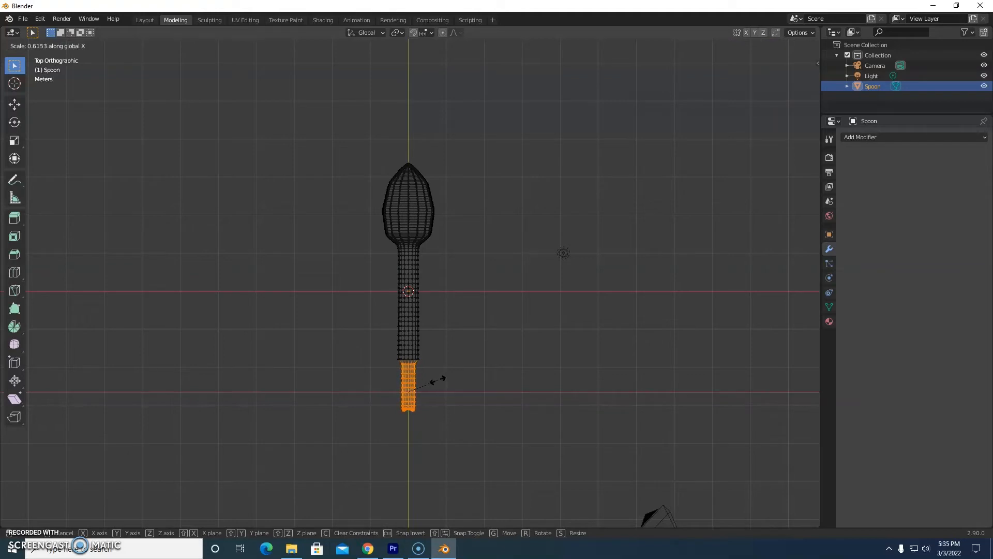
{"action": "left_click", "coordinate": [440, 380]}
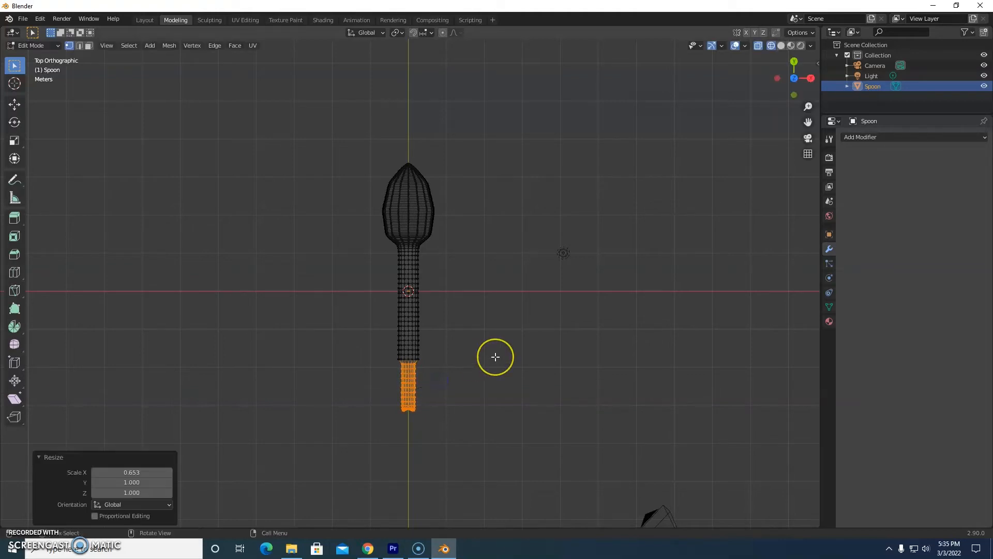
{"action": "key", "text": "a"}
{"action": "key", "text": "alt+a"}
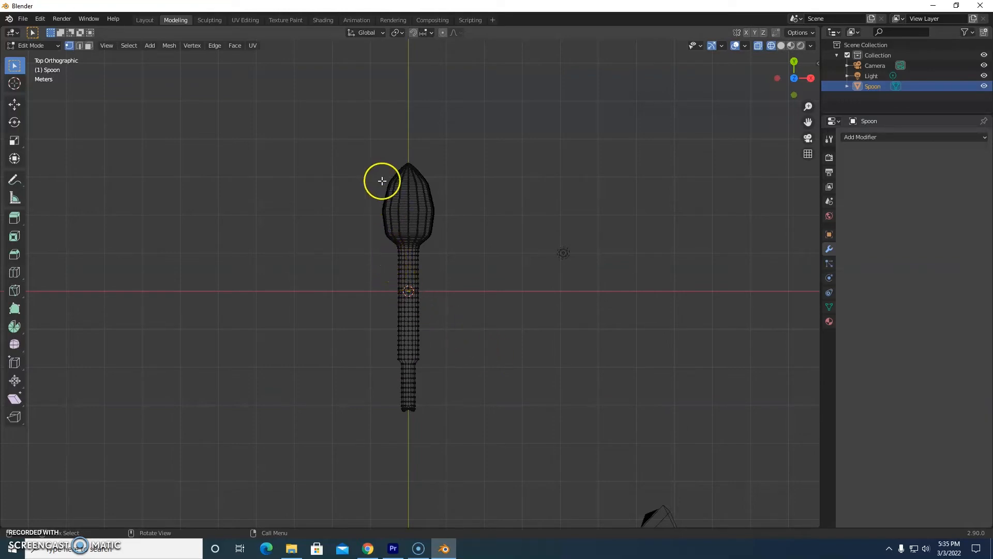
- Select the whole bowl of the spoon and widen it to a scale of about 1.237 along X
{"action": "left_click_drag", "start_coordinate": [377, 147], "coordinate": [444, 246]}
{"action": "mouse_move", "coordinate": [508, 271]}
{"action": "middle_mouse_down"}
{"action": "mouse_move", "coordinate": [525, 288]}
{"action": "mouse_move", "coordinate": [473, 226]}
{"action": "mouse_move", "coordinate": [470, 120]}
{"action": "mouse_move", "coordinate": [492, 265]}
{"action": "middle_mouse_up"}
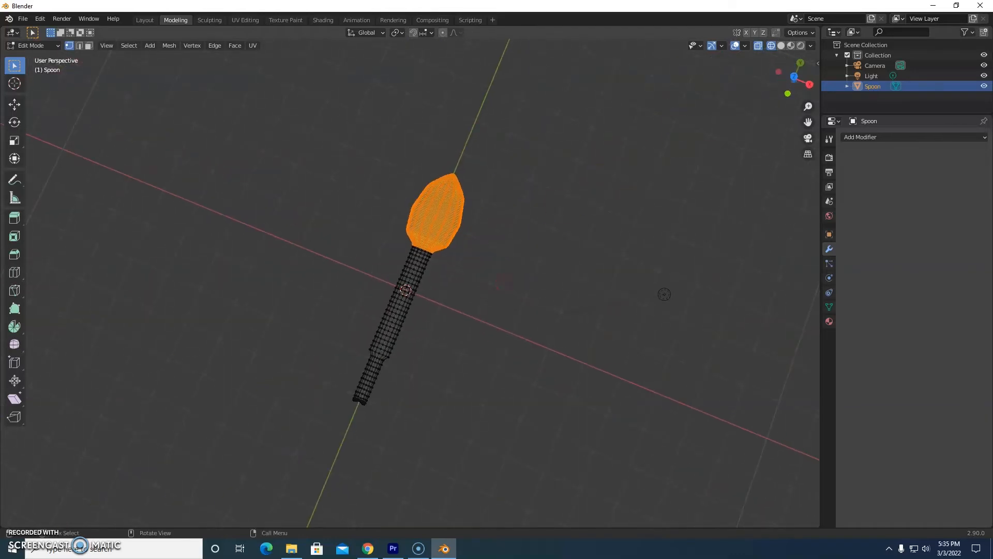
{"action": "left_click", "coordinate": [794, 71]}
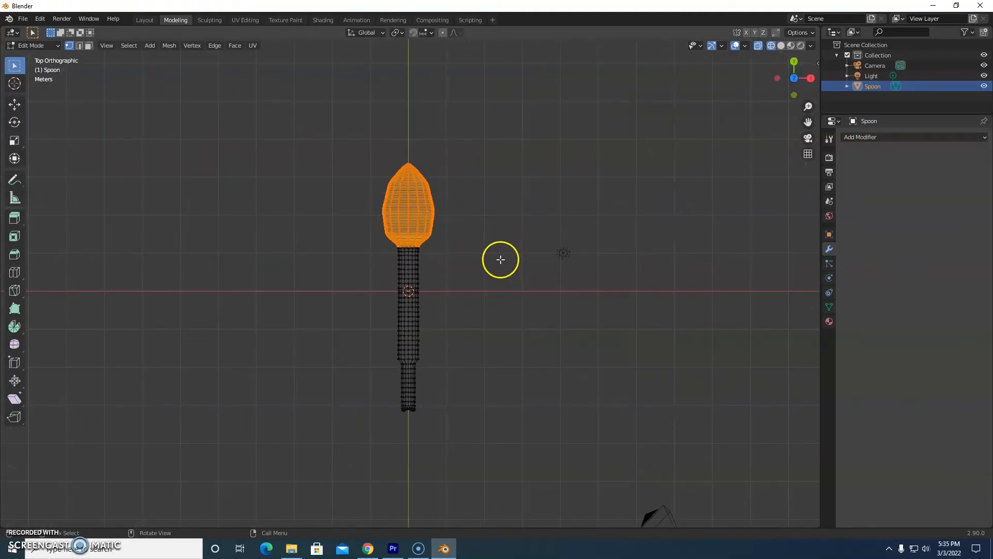
{"action": "key", "text": "s"}
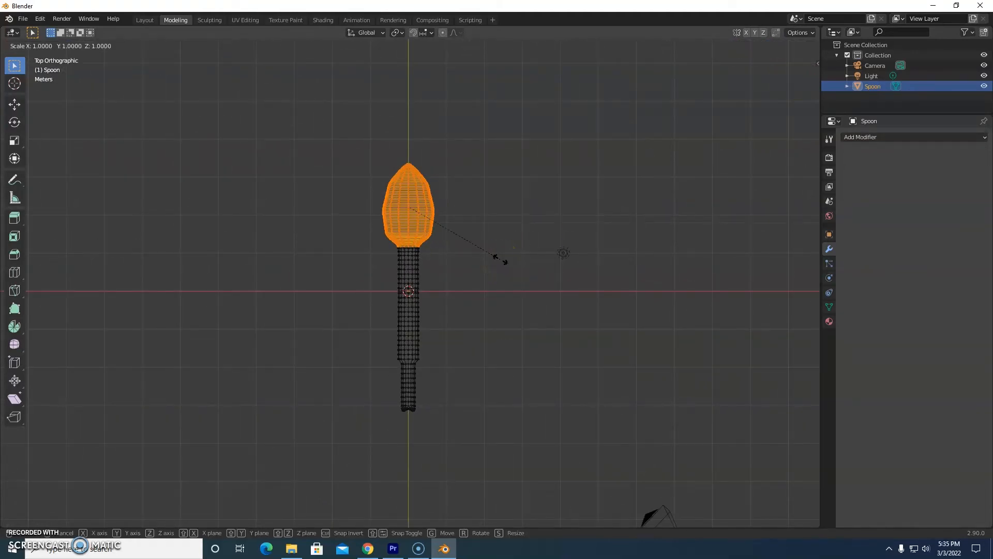
{"action": "key", "text": "x"}
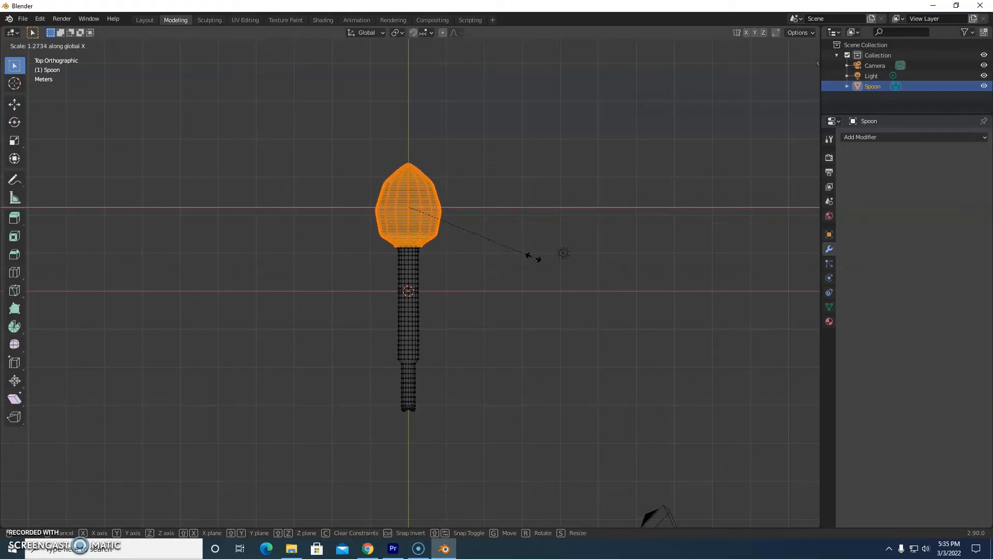
{"action": "left_click", "coordinate": [574, 270]}
{"action": "middle_click_drag", "start_coordinate": [574, 271], "coordinate": [493, 157]}
{"action": "key", "text": "s"}
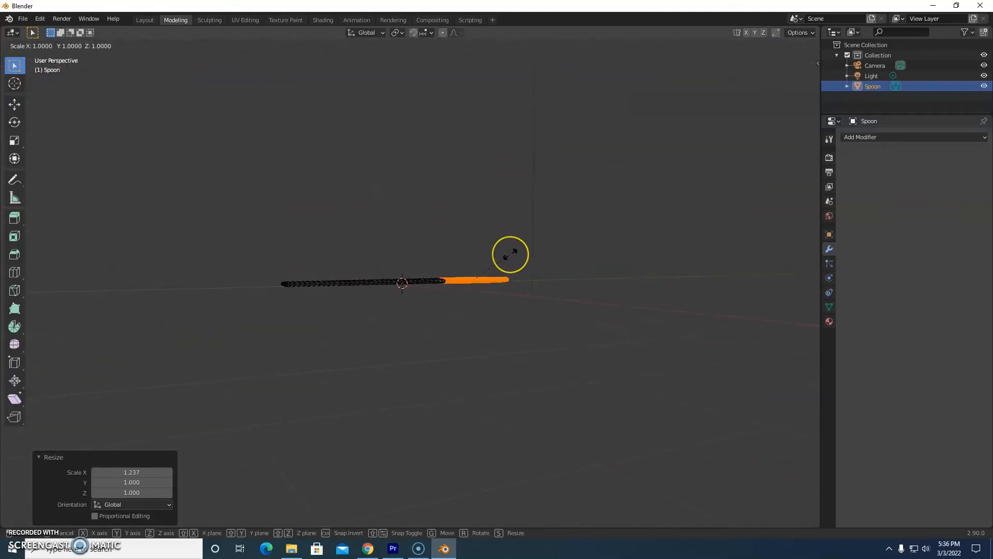
{"action": "key", "text": "y"}
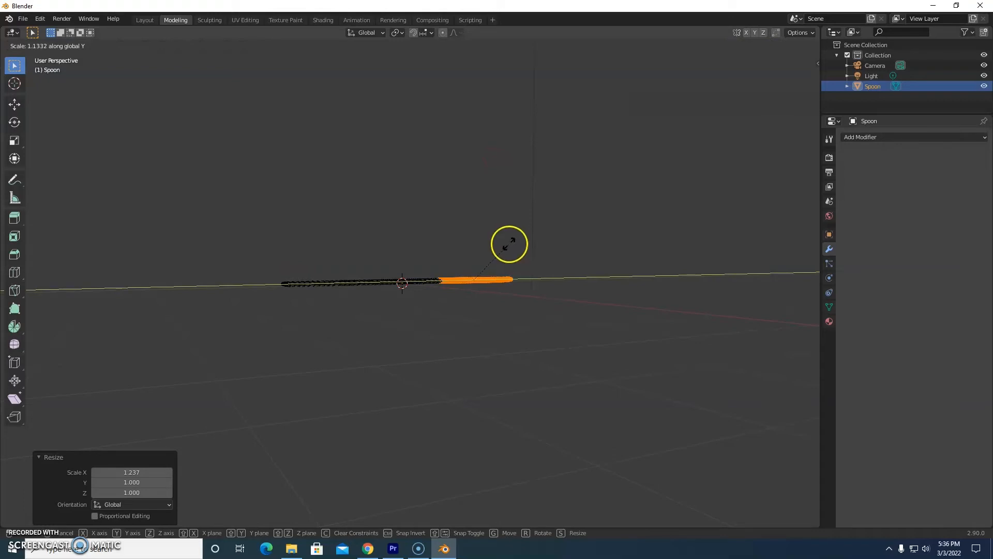
{"action": "key", "text": "Escape"}
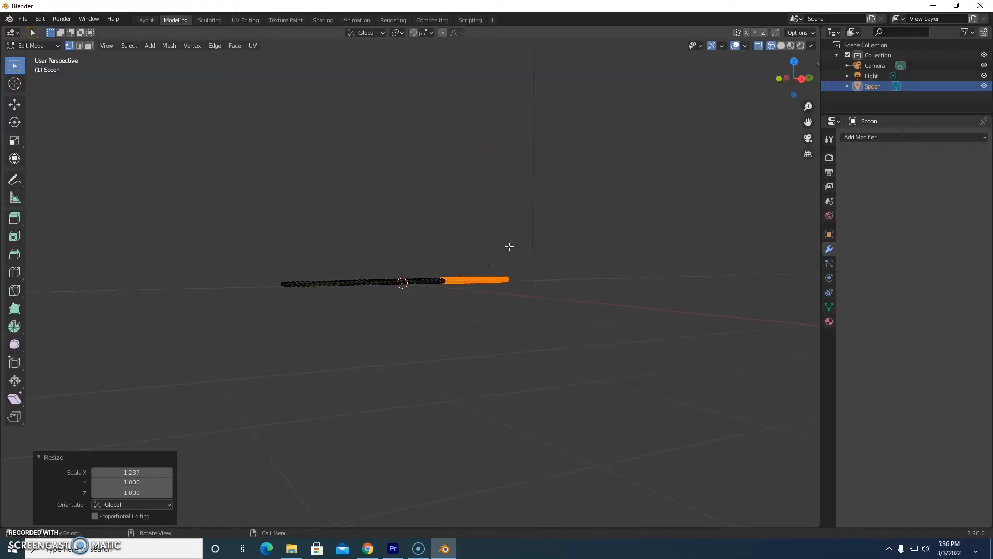
{"action": "key", "text": "s"}
{"action": "key", "text": "z"}
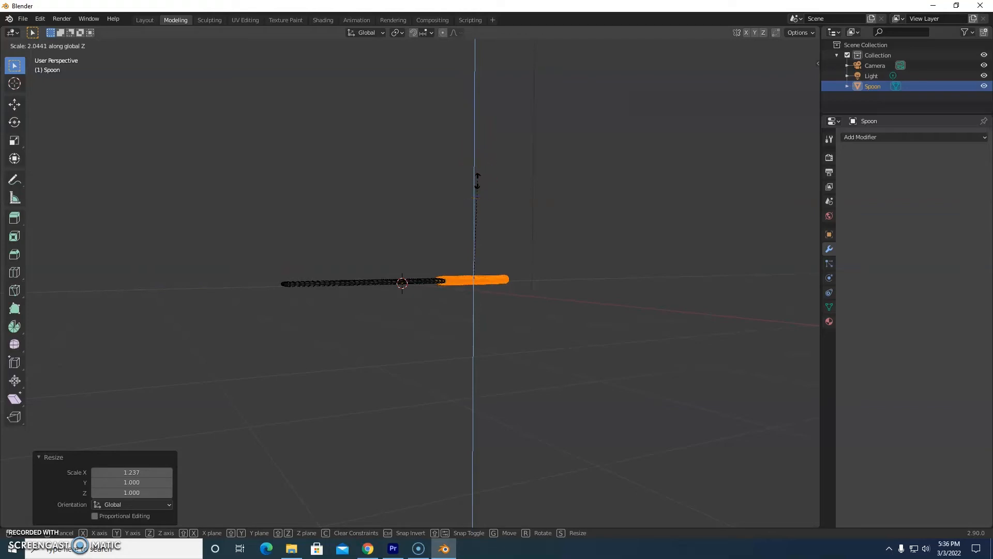
{"action": "key", "text": "Escape"}
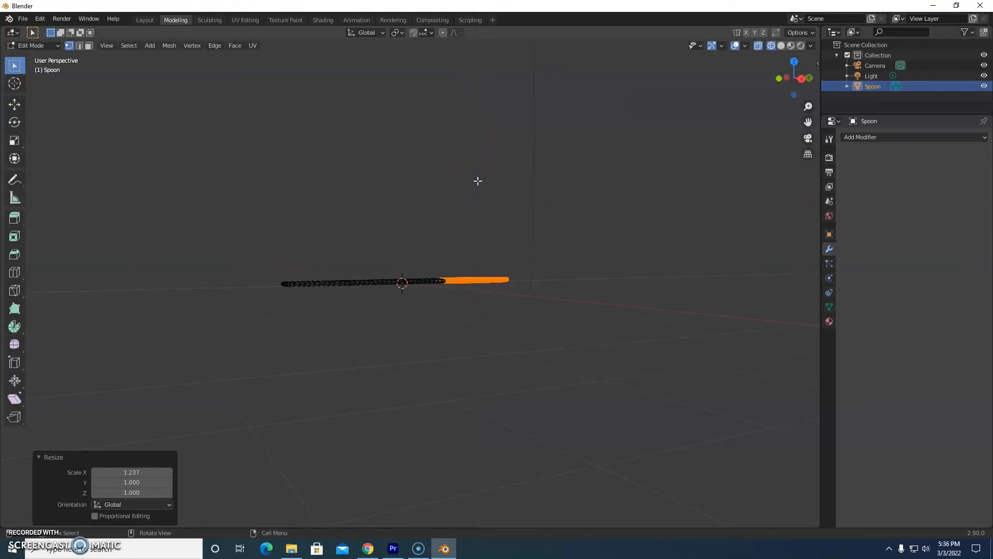
{"action": "left_click", "coordinate": [794, 62]}
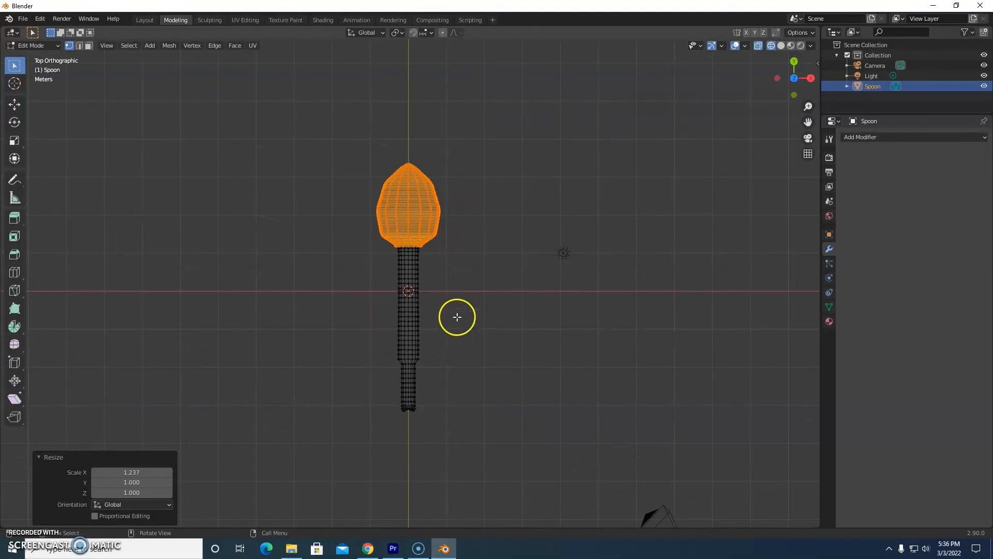
- Deselect the whole mesh and switch the viewport back to solid shading, viewed from the top
{"action": "key", "text": "a"}
{"action": "left_click", "coordinate": [479, 321]}
{"action": "middle_click_drag", "start_coordinate": [481, 323], "coordinate": [394, 337]}
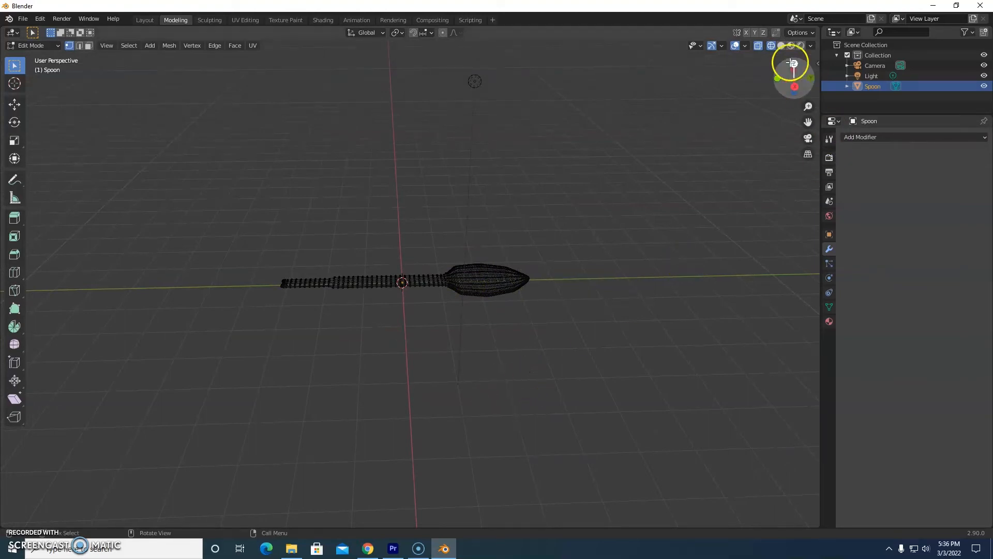
{"action": "left_click", "coordinate": [781, 45]}
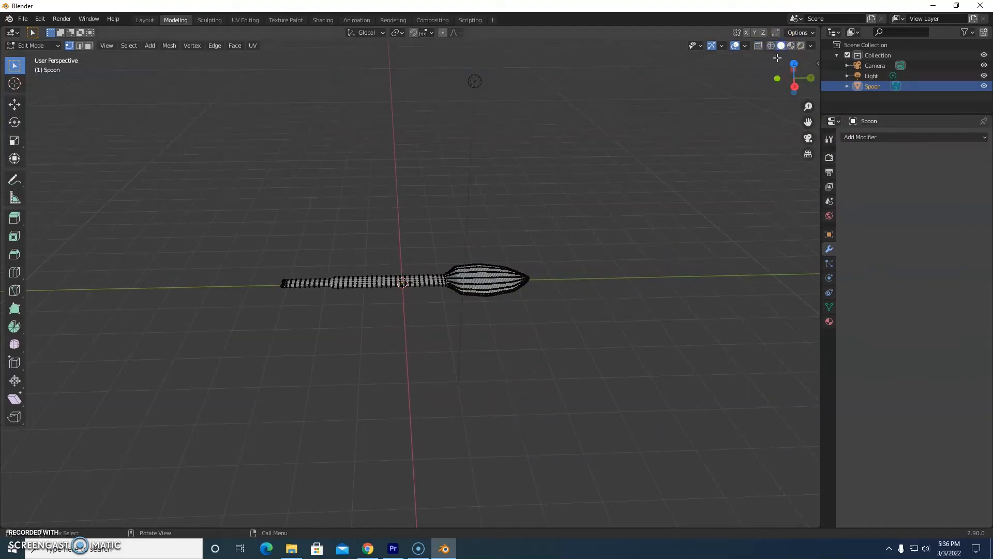
{"action": "left_click", "coordinate": [794, 62]}
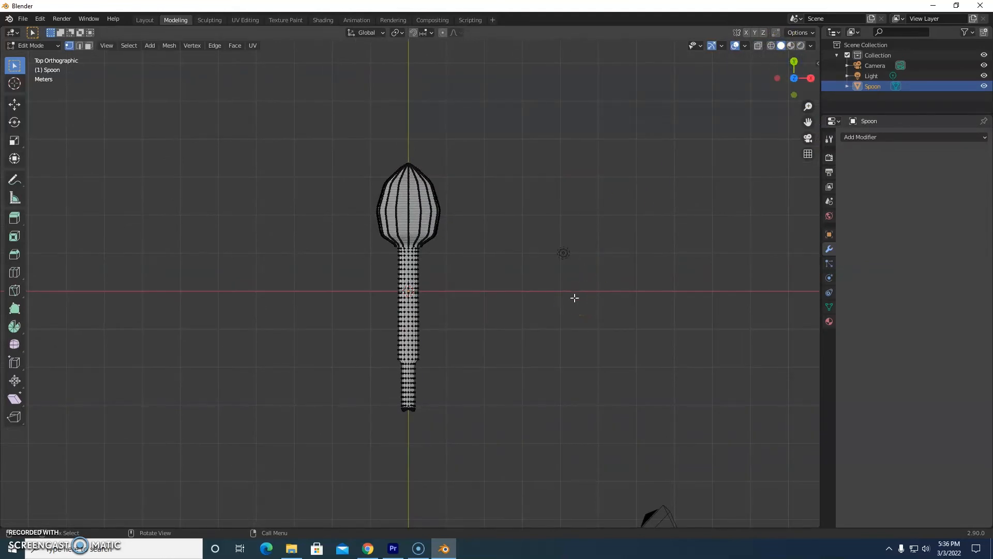
- Switch the viewport to quad view and select the vertex at the centre of the spoon's bowl
{"action": "left_click", "coordinate": [106, 46]}
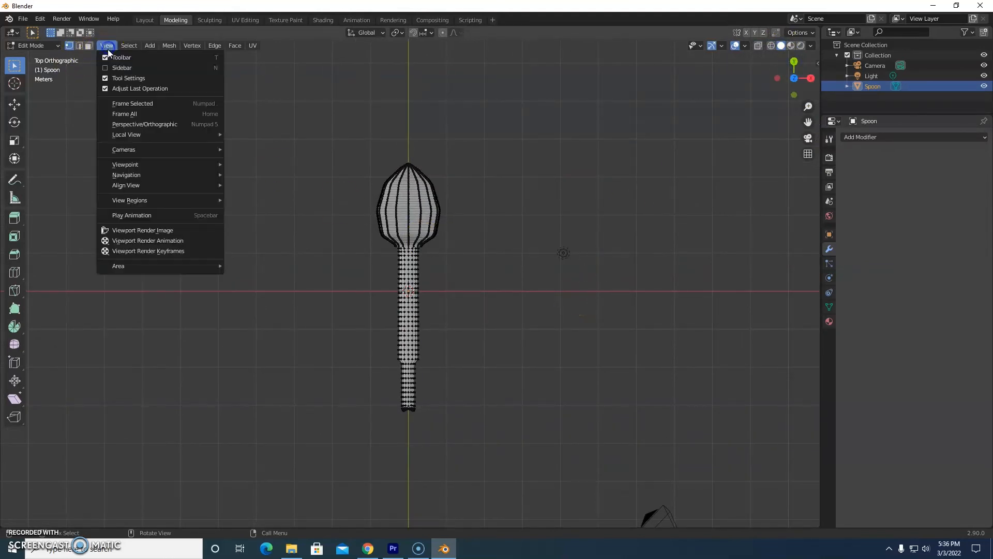
{"action": "mouse_move", "coordinate": [122, 267]}
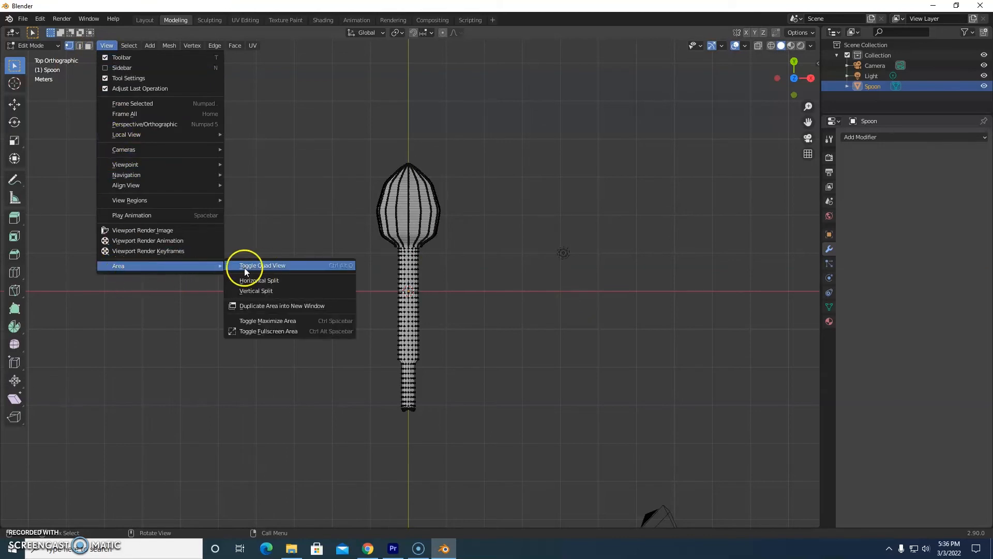
{"action": "left_click", "coordinate": [285, 268]}
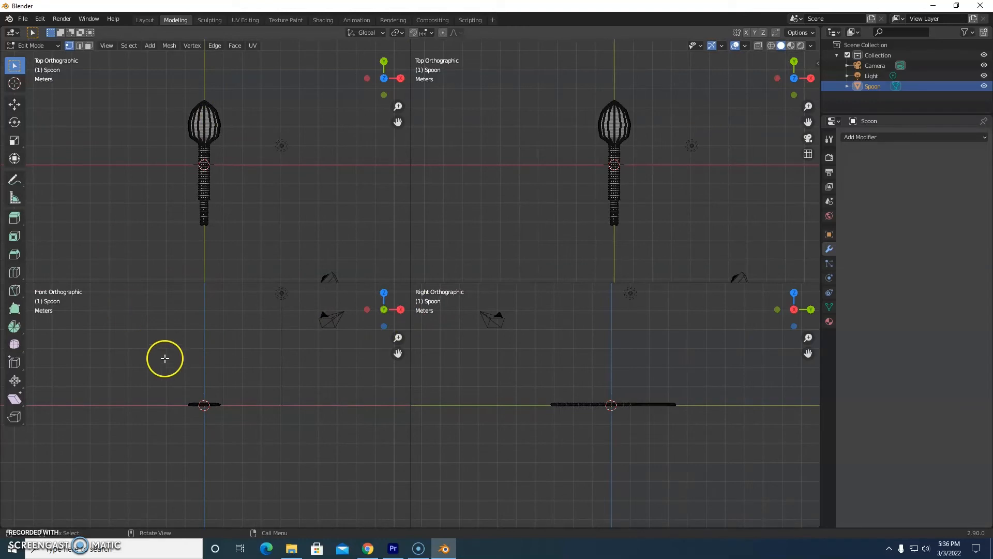
{"action": "scroll", "coordinate": [644, 174], "scroll_direction": "up", "scroll_amount": 3}
{"action": "scroll", "coordinate": [643, 174], "scroll_direction": "up", "scroll_amount": 2}
{"action": "left_click", "coordinate": [661, 143]}
{"action": "middle_click_drag", "start_coordinate": [660, 143], "coordinate": [671, 248], "text": "shift"}
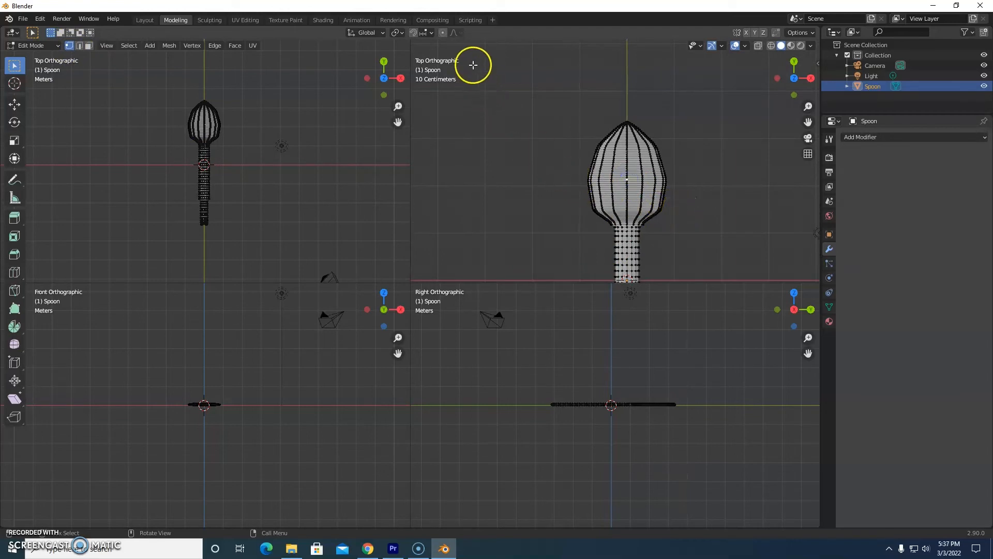
- Enable proportional editing with Smooth falloff and move the bowl's centre vertex about -1.013 m along Z, using a proportional size of about 1.33
{"action": "left_click", "coordinate": [443, 33]}
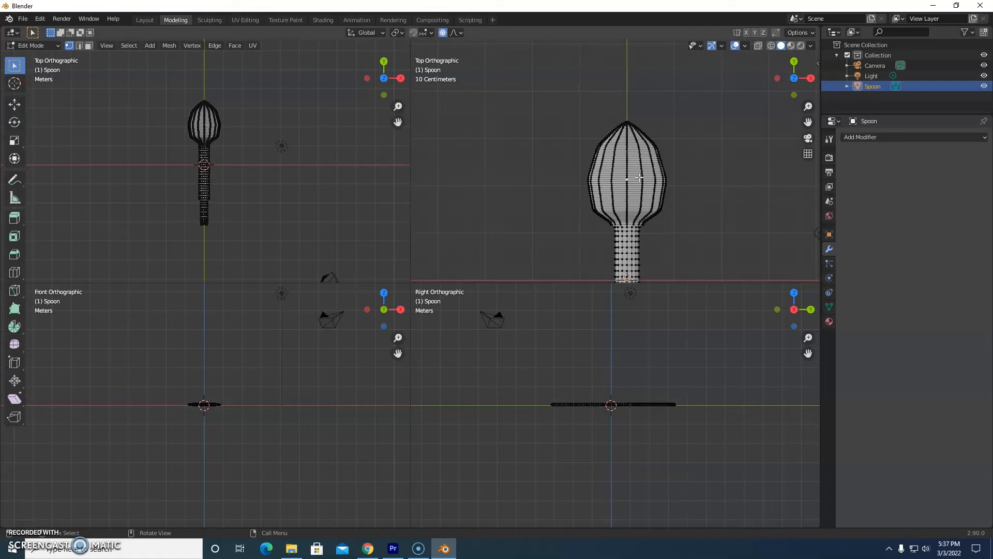
{"action": "key", "text": "g"}
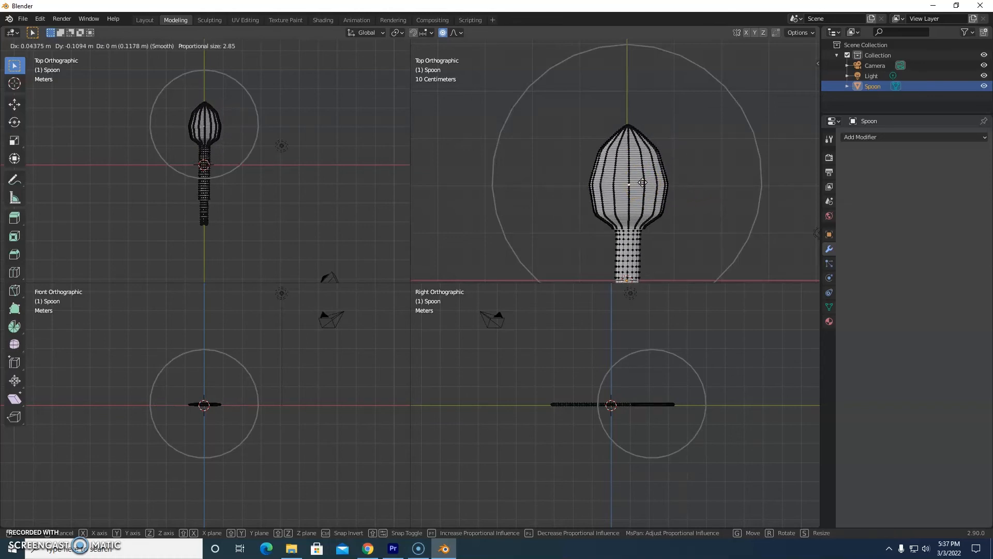
{"action": "key", "text": "z"}
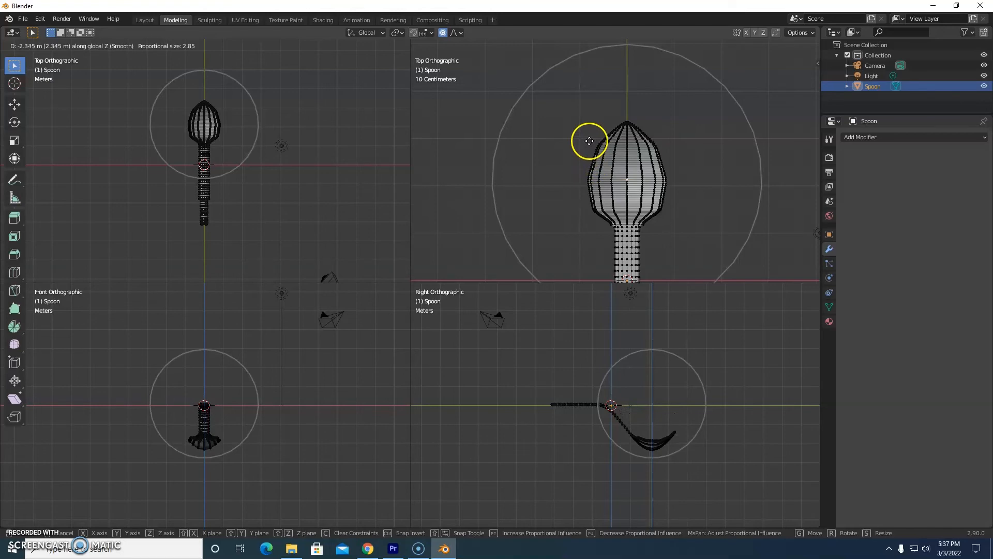
{"action": "scroll", "coordinate": [590, 141], "scroll_direction": "up", "scroll_amount": 1}
{"action": "scroll", "coordinate": [592, 144], "scroll_direction": "up", "scroll_amount": 4}
{"action": "scroll", "coordinate": [592, 142], "scroll_direction": "up", "scroll_amount": 6}
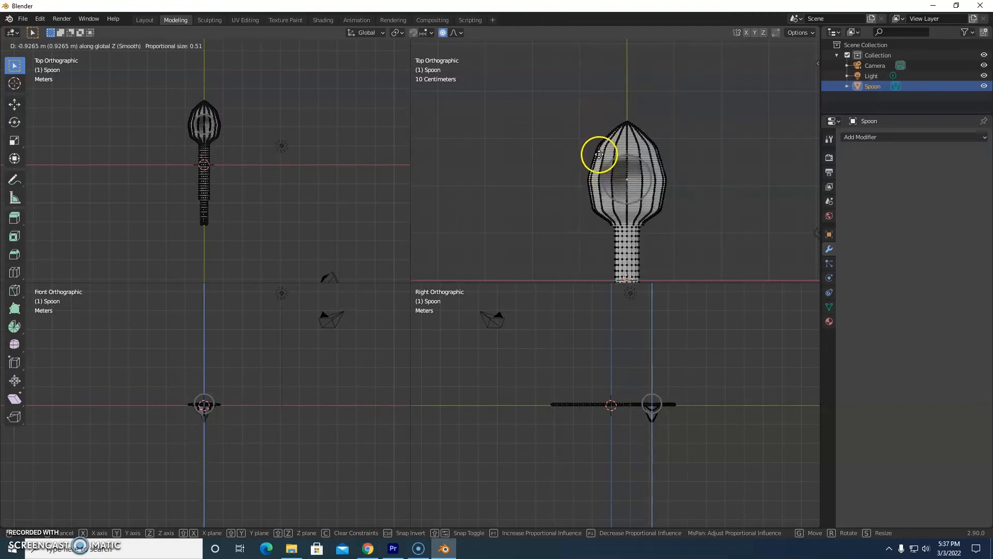
{"action": "scroll", "coordinate": [599, 150], "scroll_direction": "down", "scroll_amount": 6}
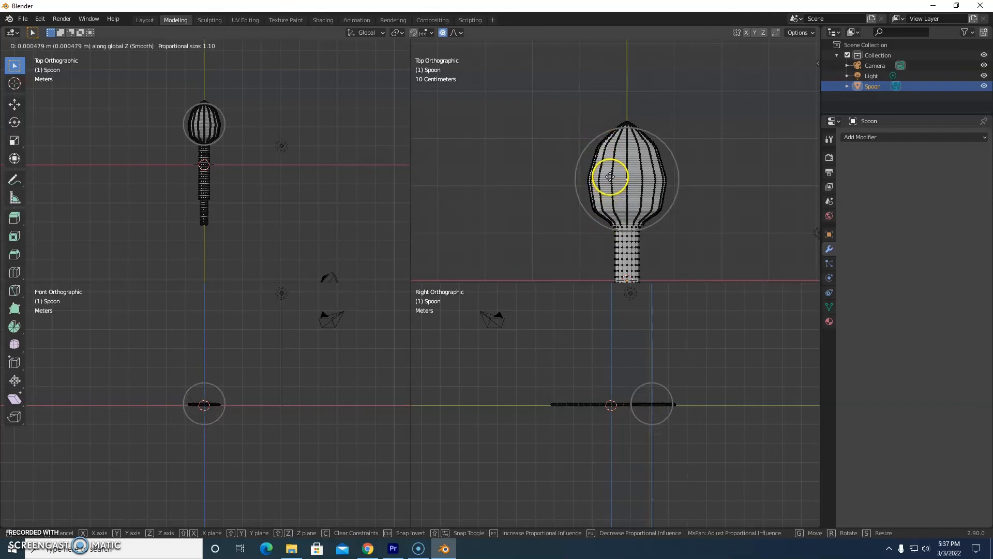
{"action": "scroll", "coordinate": [610, 155], "scroll_direction": "down", "scroll_amount": 2}
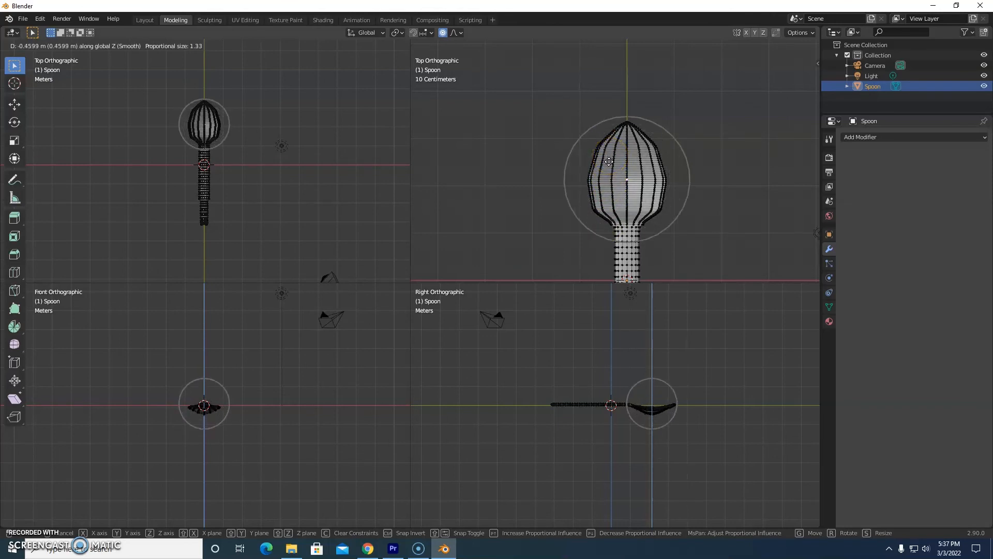
{"action": "left_click", "coordinate": [612, 154]}
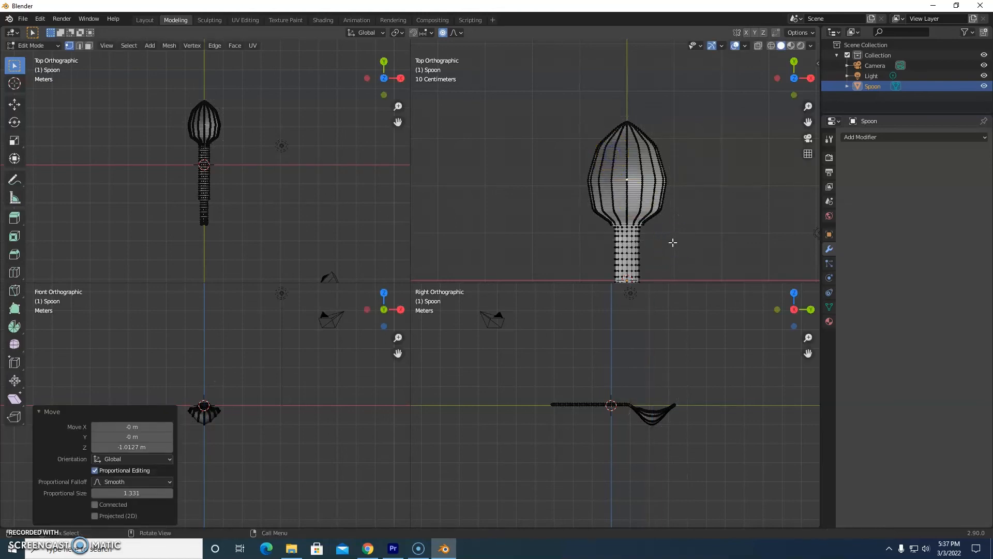
- Clear the selection and select a middle vertex on the narrow end section of the handle
{"action": "middle_click_drag", "start_coordinate": [683, 244], "coordinate": [675, 179], "text": "shift"}
{"action": "middle_click_drag", "start_coordinate": [680, 238], "coordinate": [675, 184], "text": "shift"}
{"action": "middle_click_drag", "start_coordinate": [676, 216], "coordinate": [674, 183], "text": "shift"}
{"action": "middle_click_drag", "start_coordinate": [677, 225], "coordinate": [674, 192], "text": "shift"}
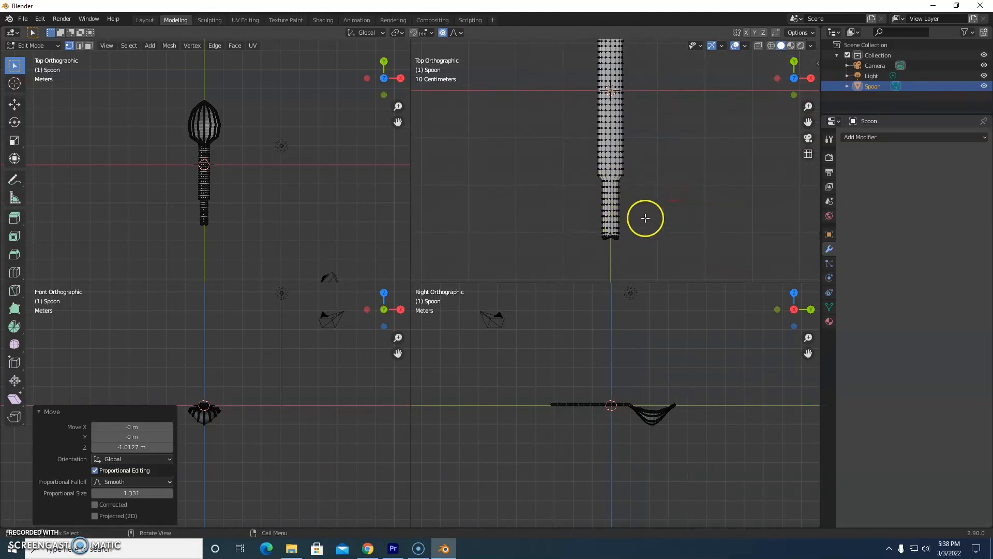
{"action": "key", "text": "a"}
{"action": "key", "text": "alt+a"}
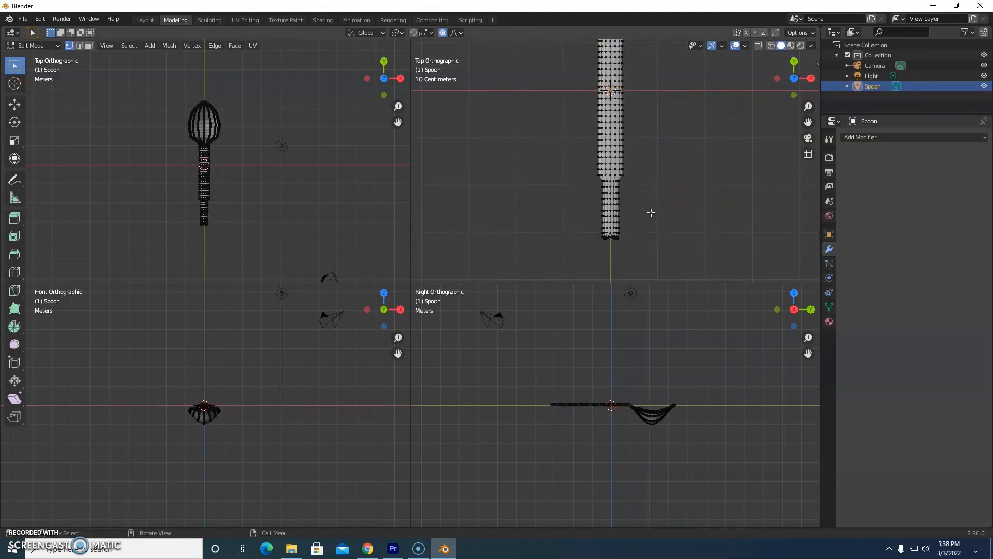
{"action": "left_click", "coordinate": [610, 204]}
{"action": "left_click", "coordinate": [460, 32]}
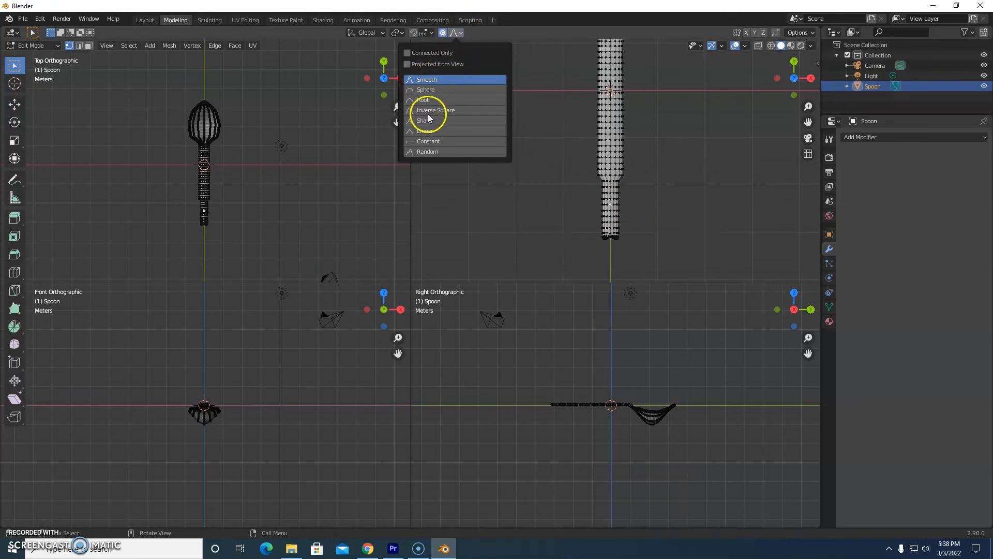
{"action": "left_click", "coordinate": [426, 132]}
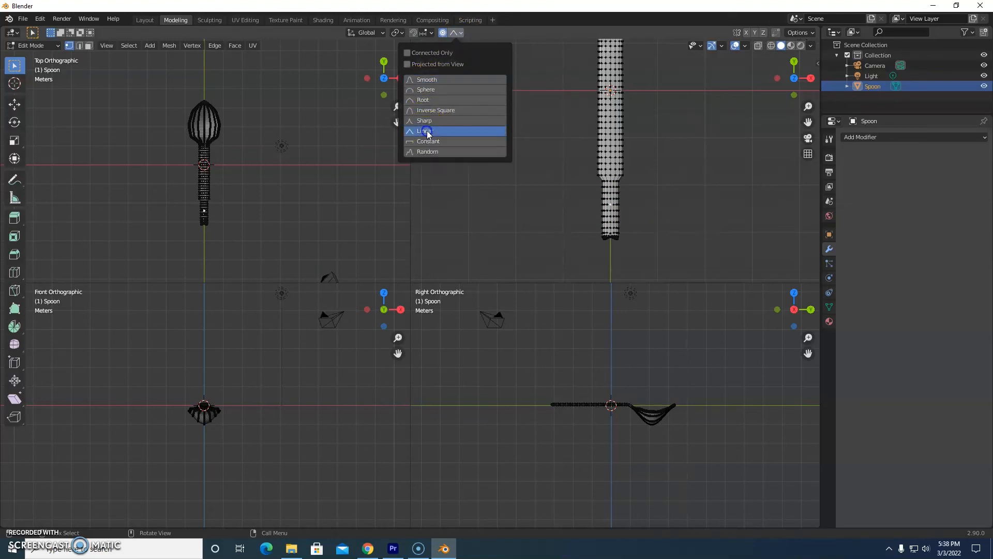
{"action": "left_click", "coordinate": [432, 130]}
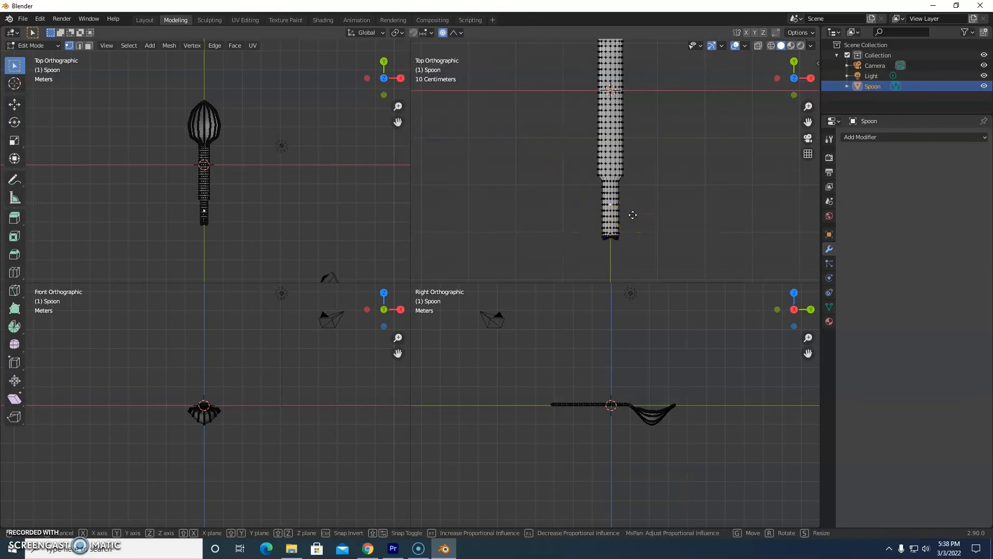
{"action": "key", "text": "g"}
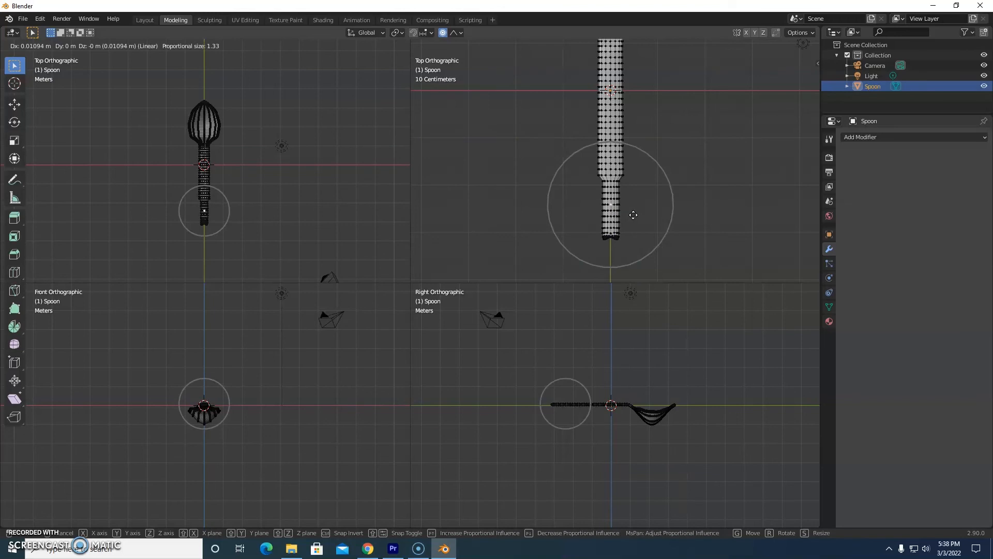
{"action": "key", "text": "z"}
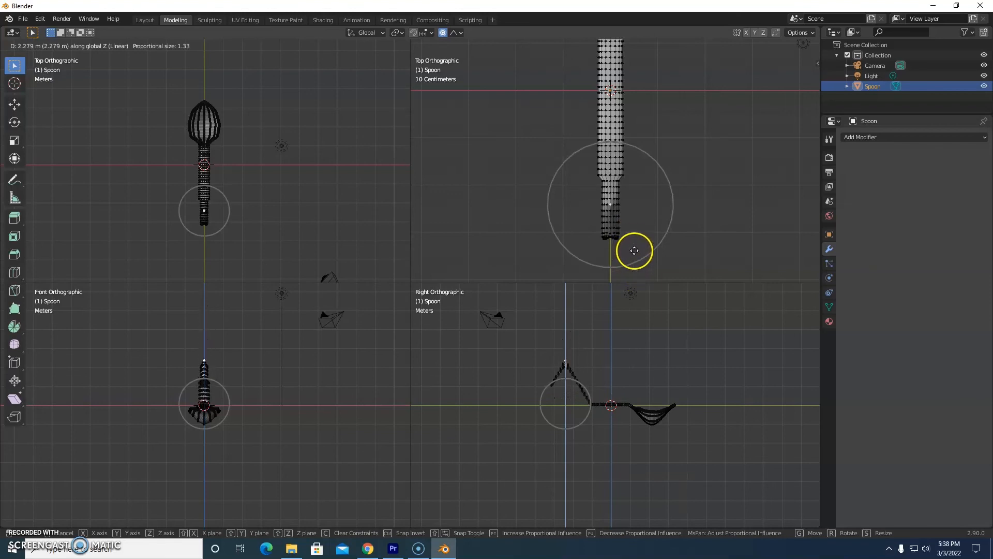
{"action": "right_click", "coordinate": [636, 199]}
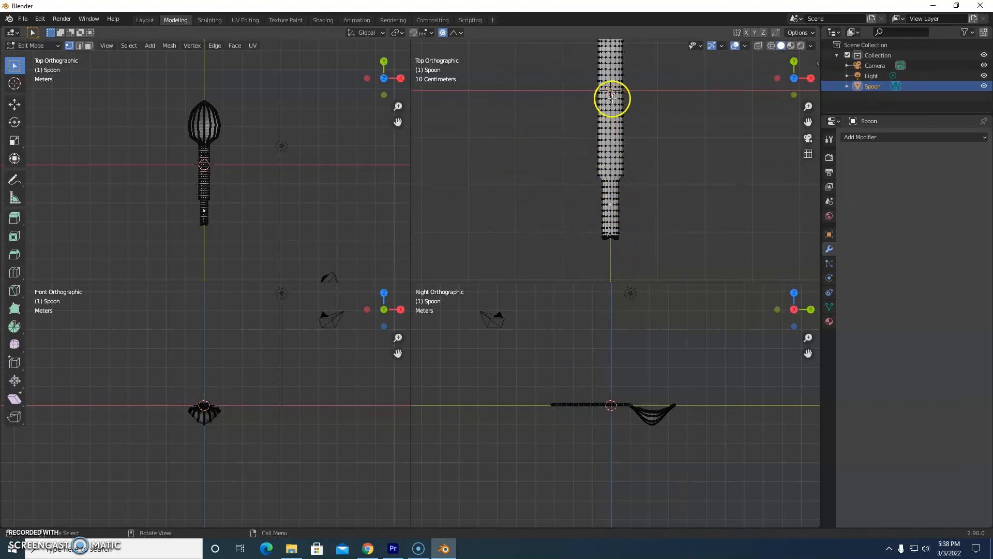
- Set the proportional falloff to Sphere and move the handle vertex about -0.49 m along Z, using a proportional size of about 3.45
{"action": "left_click", "coordinate": [460, 33]}
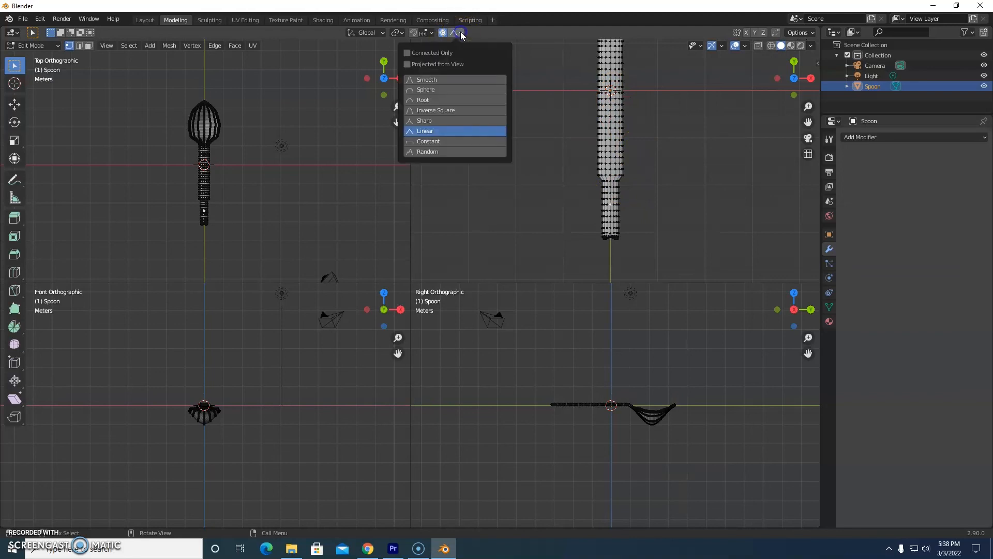
{"action": "left_click", "coordinate": [429, 90]}
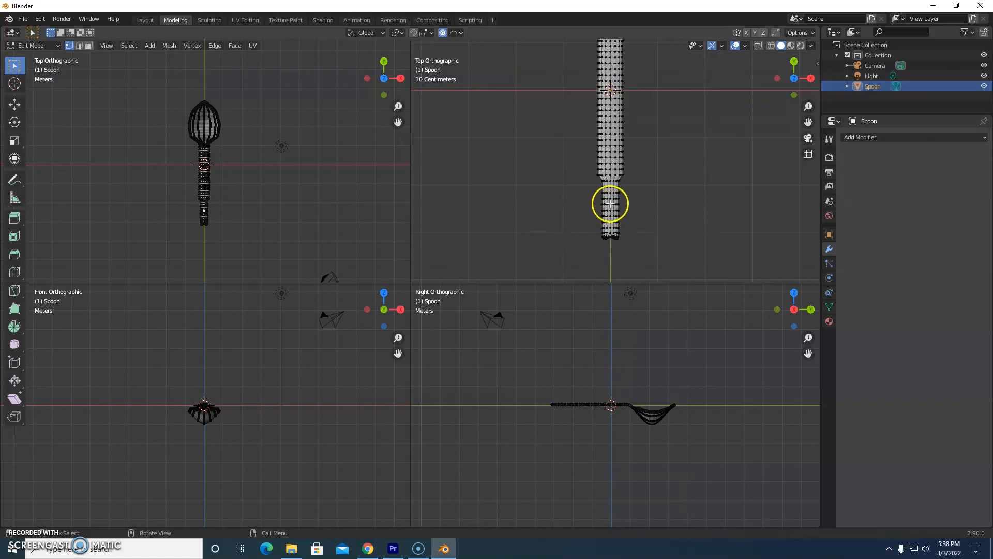
{"action": "key", "text": "g"}
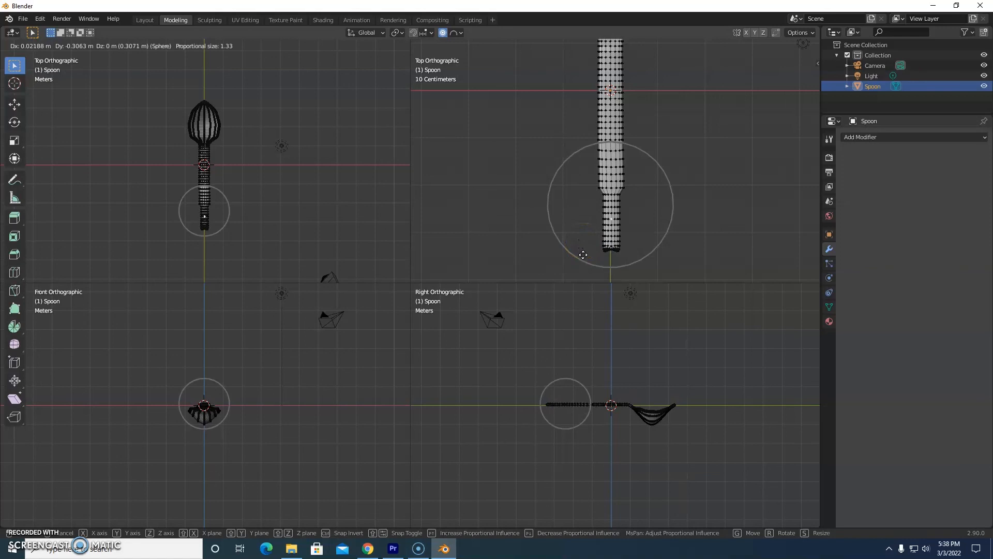
{"action": "key", "text": "z"}
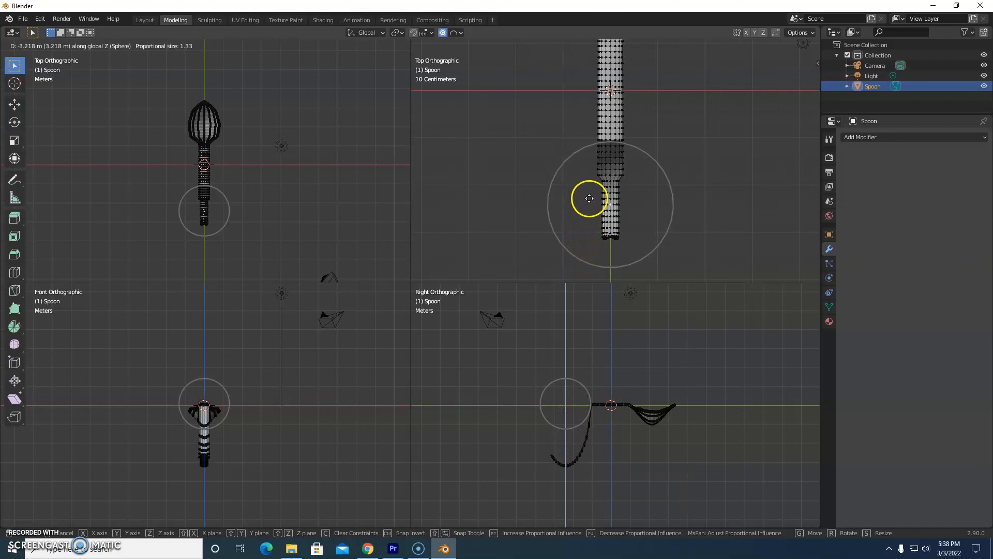
{"action": "scroll", "coordinate": [592, 221], "scroll_direction": "down", "scroll_amount": 3}
{"action": "scroll", "coordinate": [591, 221], "scroll_direction": "down", "scroll_amount": 7}
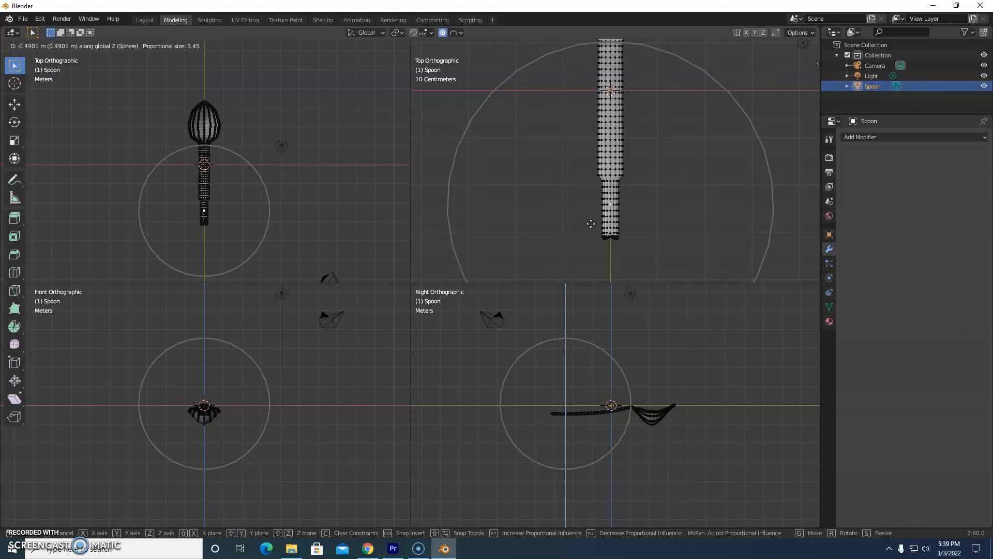
{"action": "left_click", "coordinate": [591, 223]}
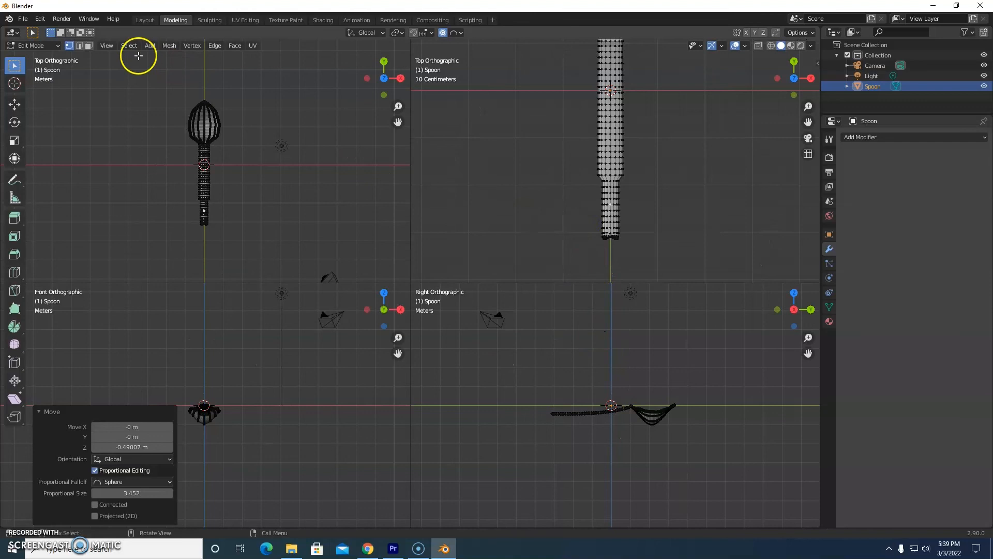
- Turn off quad view and inspect the curved handle and bowl from the side in the single viewport
{"action": "left_click", "coordinate": [107, 45]}
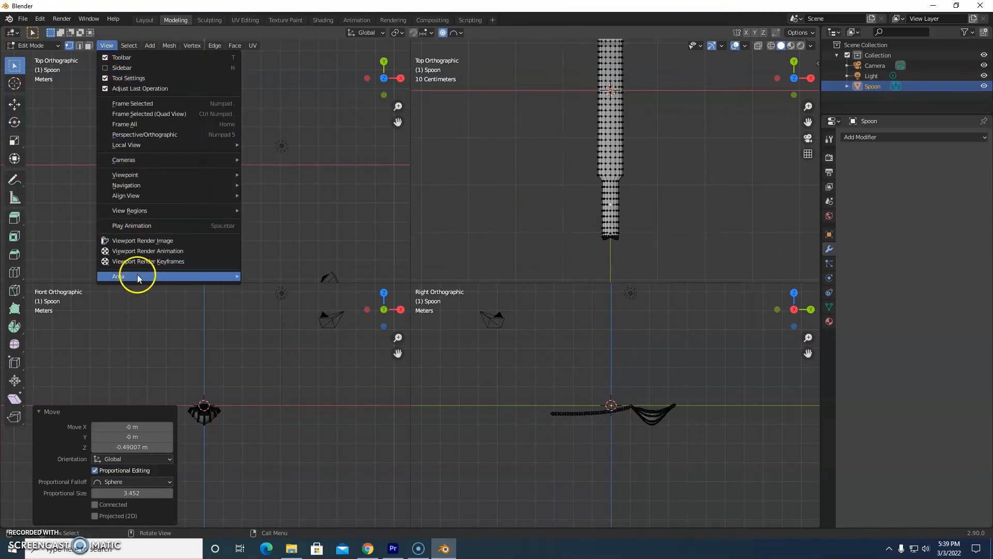
{"action": "mouse_move", "coordinate": [139, 277]}
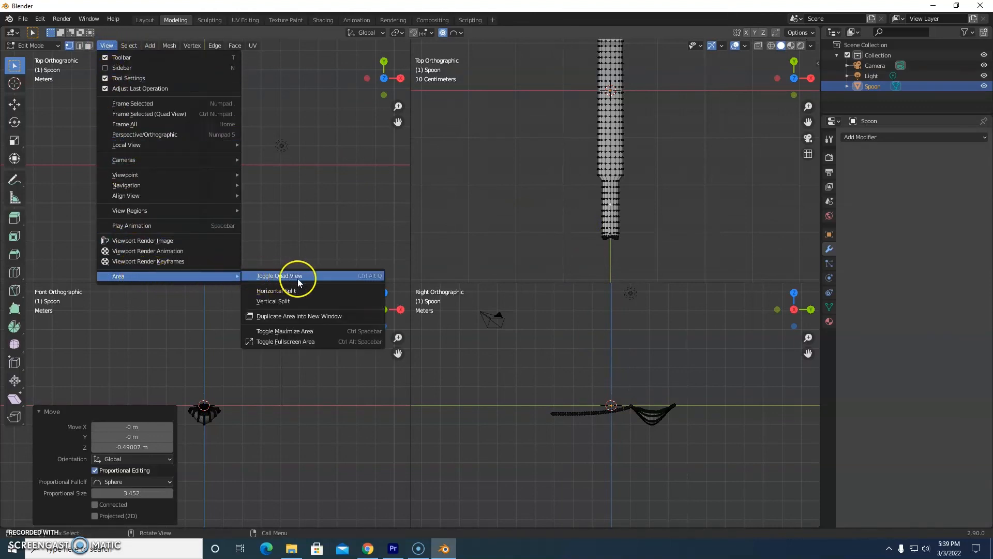
{"action": "left_click", "coordinate": [305, 276]}
{"action": "scroll", "coordinate": [472, 273], "scroll_direction": "down", "scroll_amount": 2}
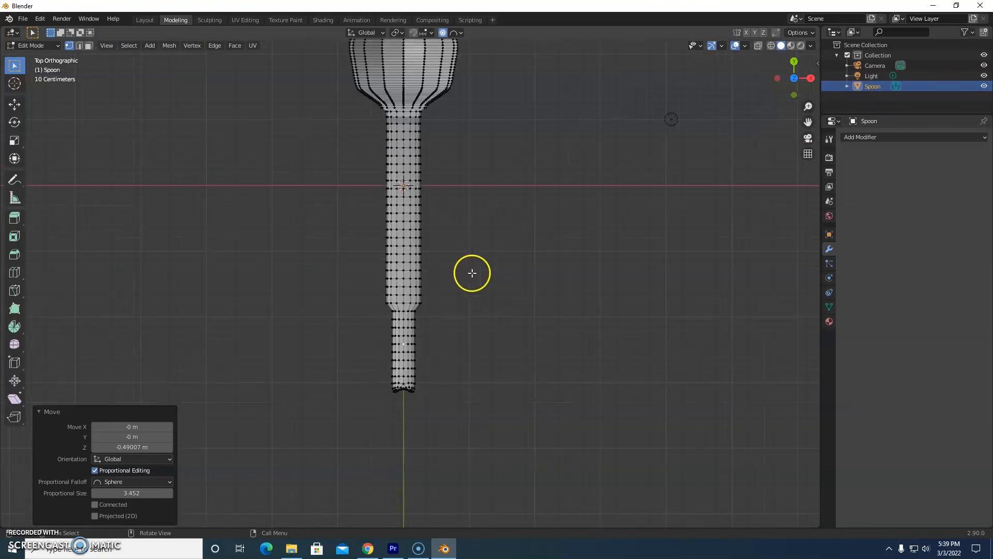
{"action": "scroll", "coordinate": [495, 334], "scroll_direction": "down", "scroll_amount": 2}
{"action": "middle_click_drag", "start_coordinate": [495, 335], "coordinate": [448, 328]}
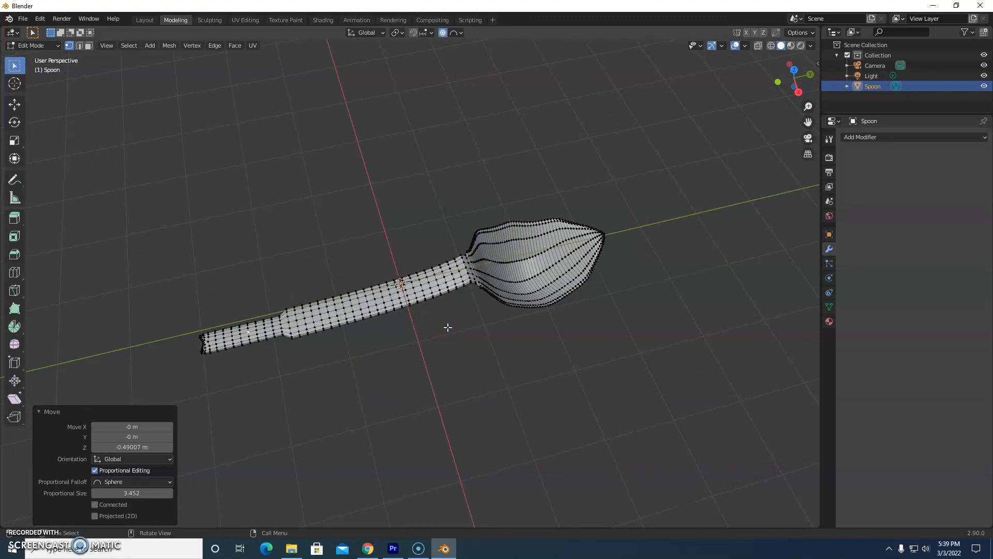
{"action": "middle_click_drag", "start_coordinate": [448, 327], "coordinate": [390, 352]}
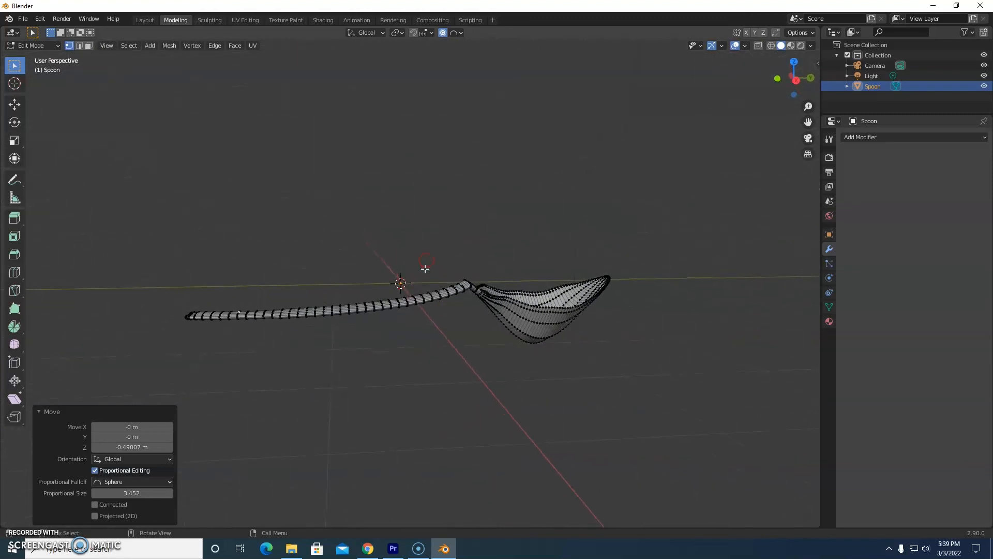